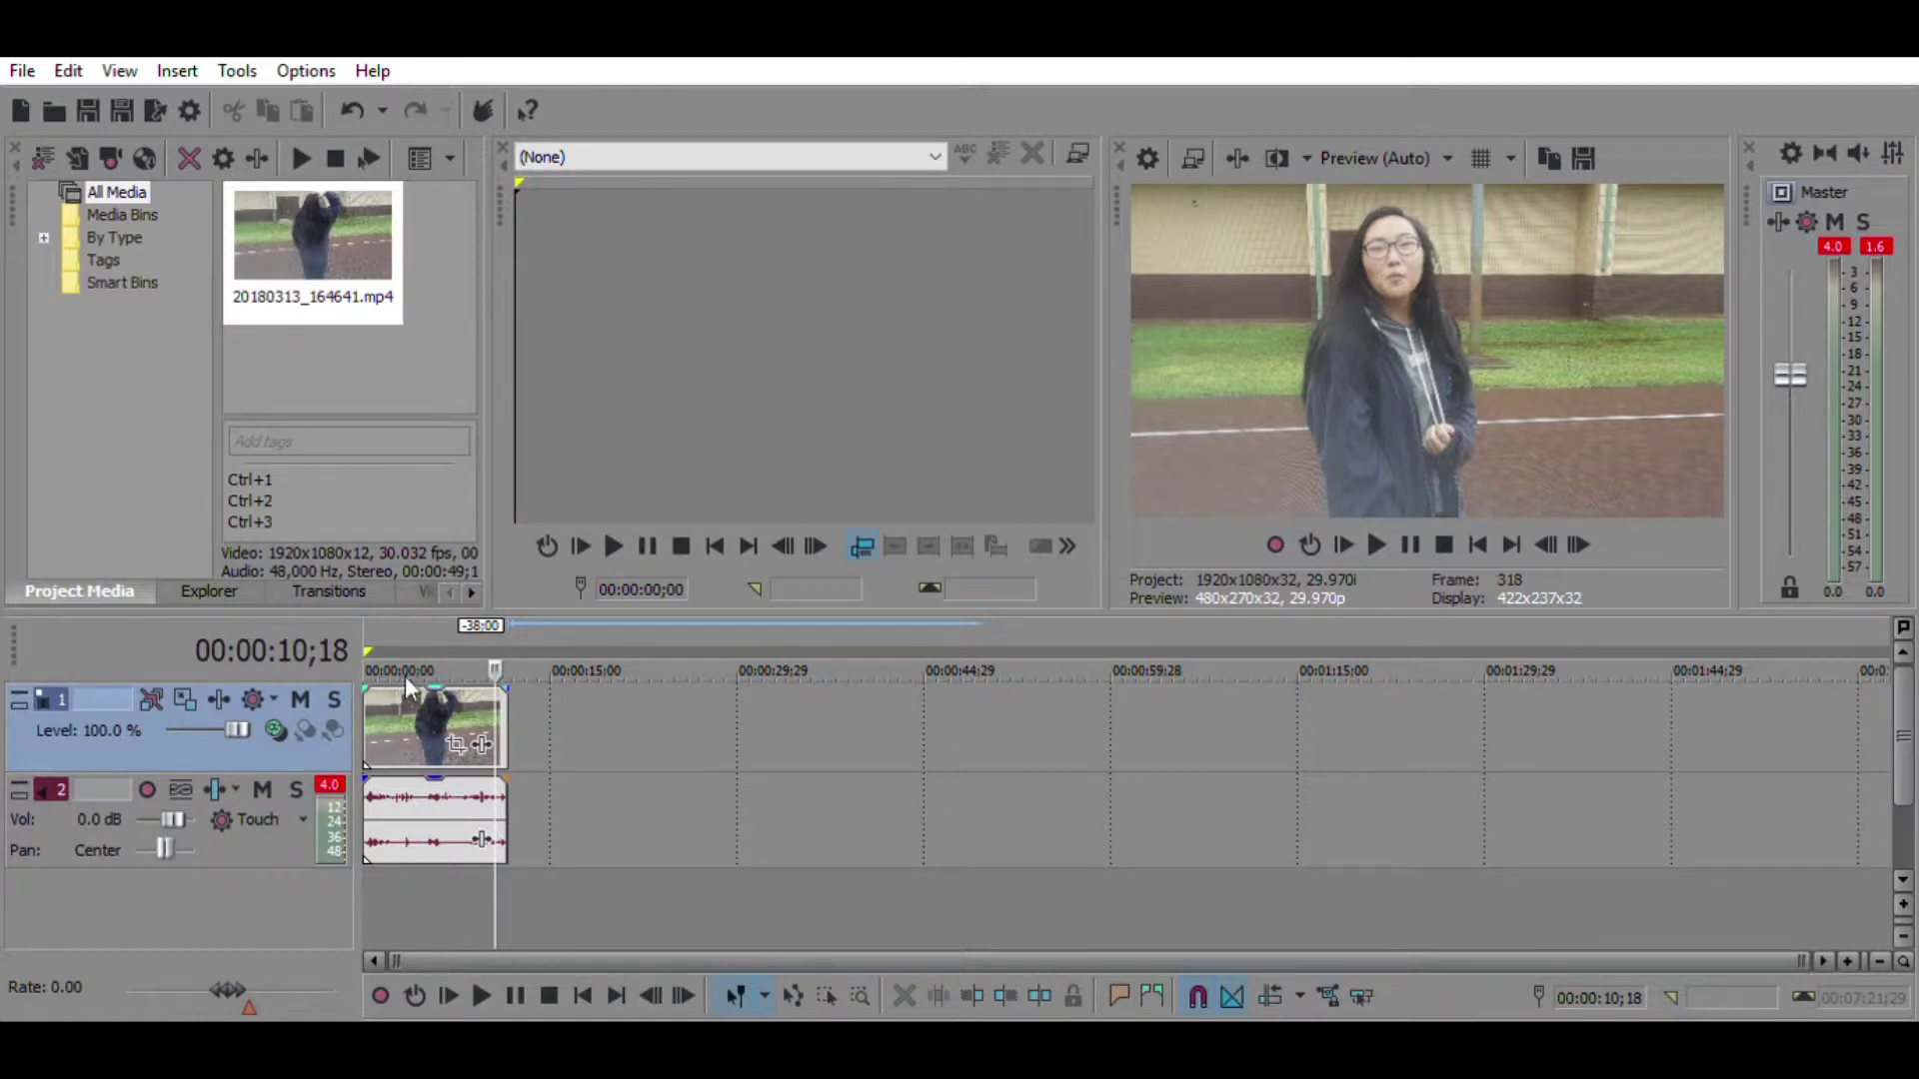
Step: Select the video clip and place the playhead at about 2 seconds
{"action": "left_click", "coordinate": [471, 590]}
{"action": "left_click", "coordinate": [471, 589]}
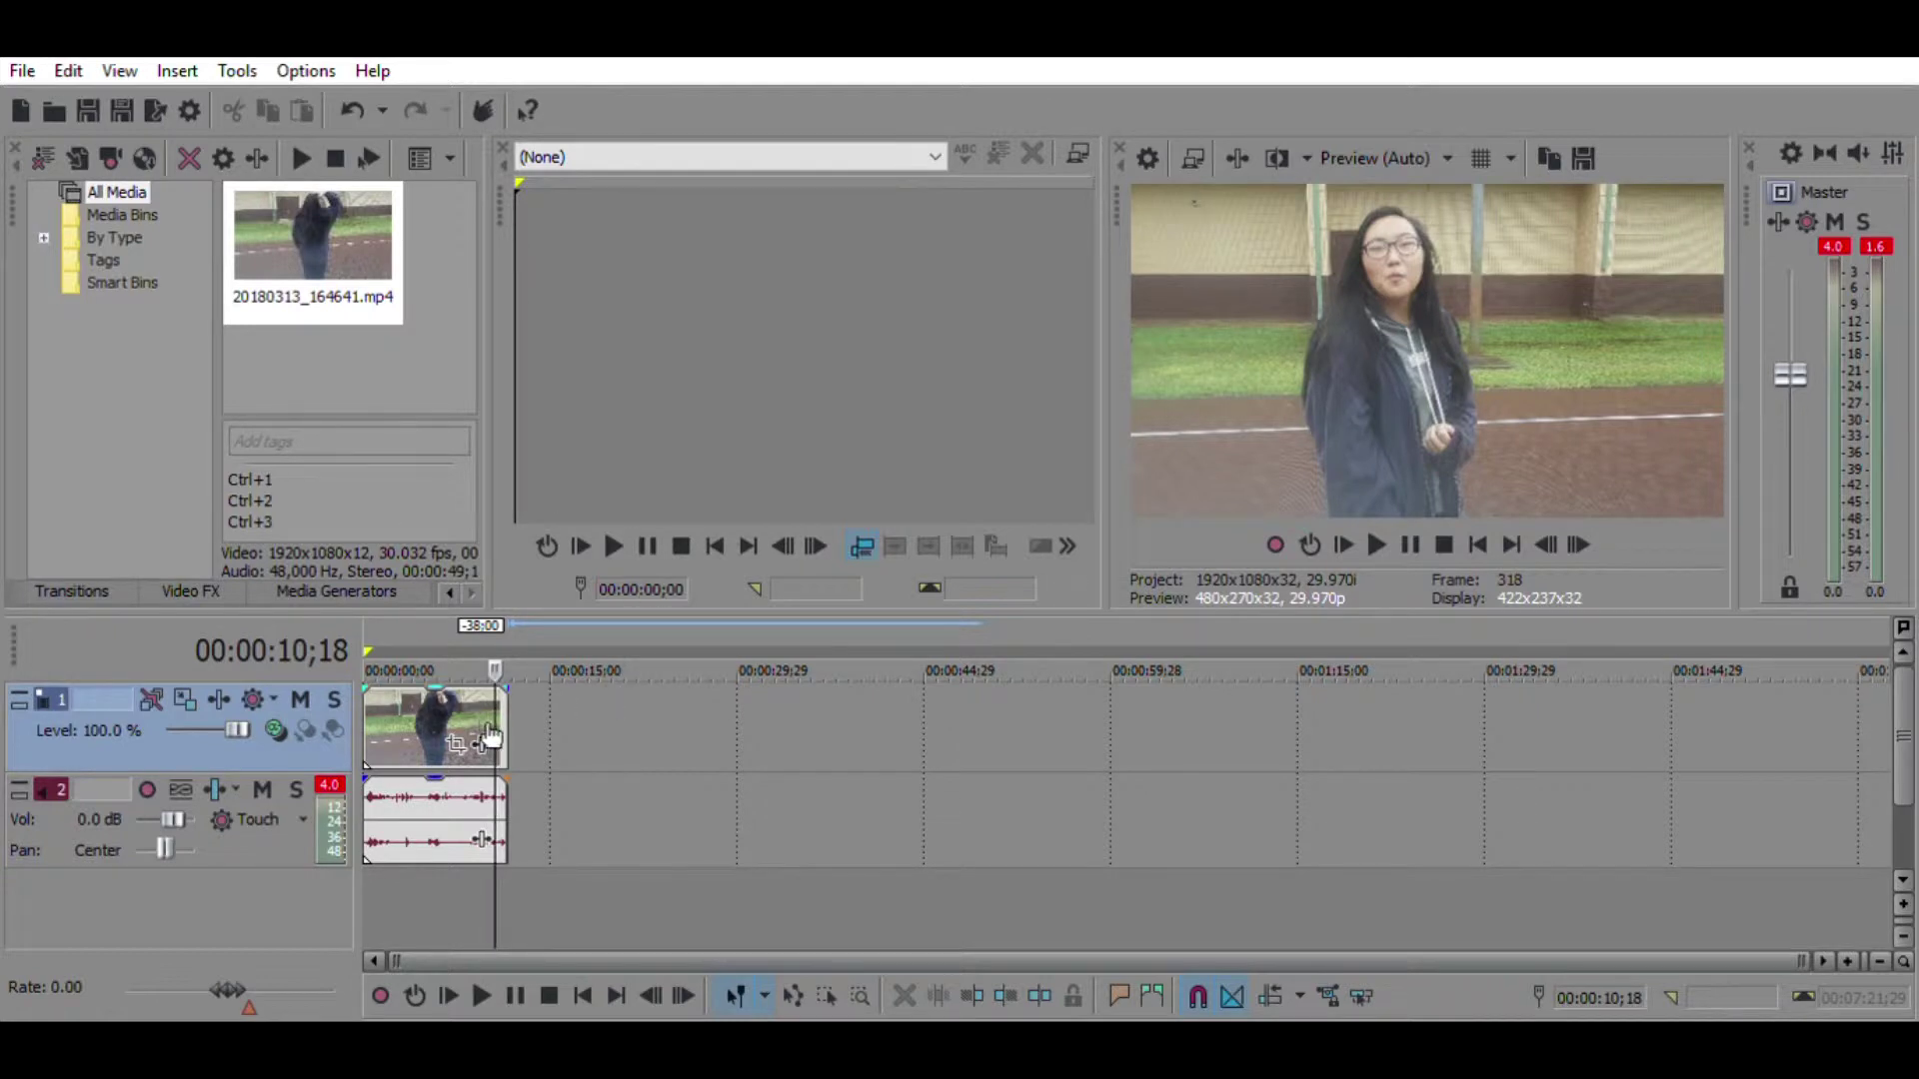
{"action": "left_click", "coordinate": [418, 693]}
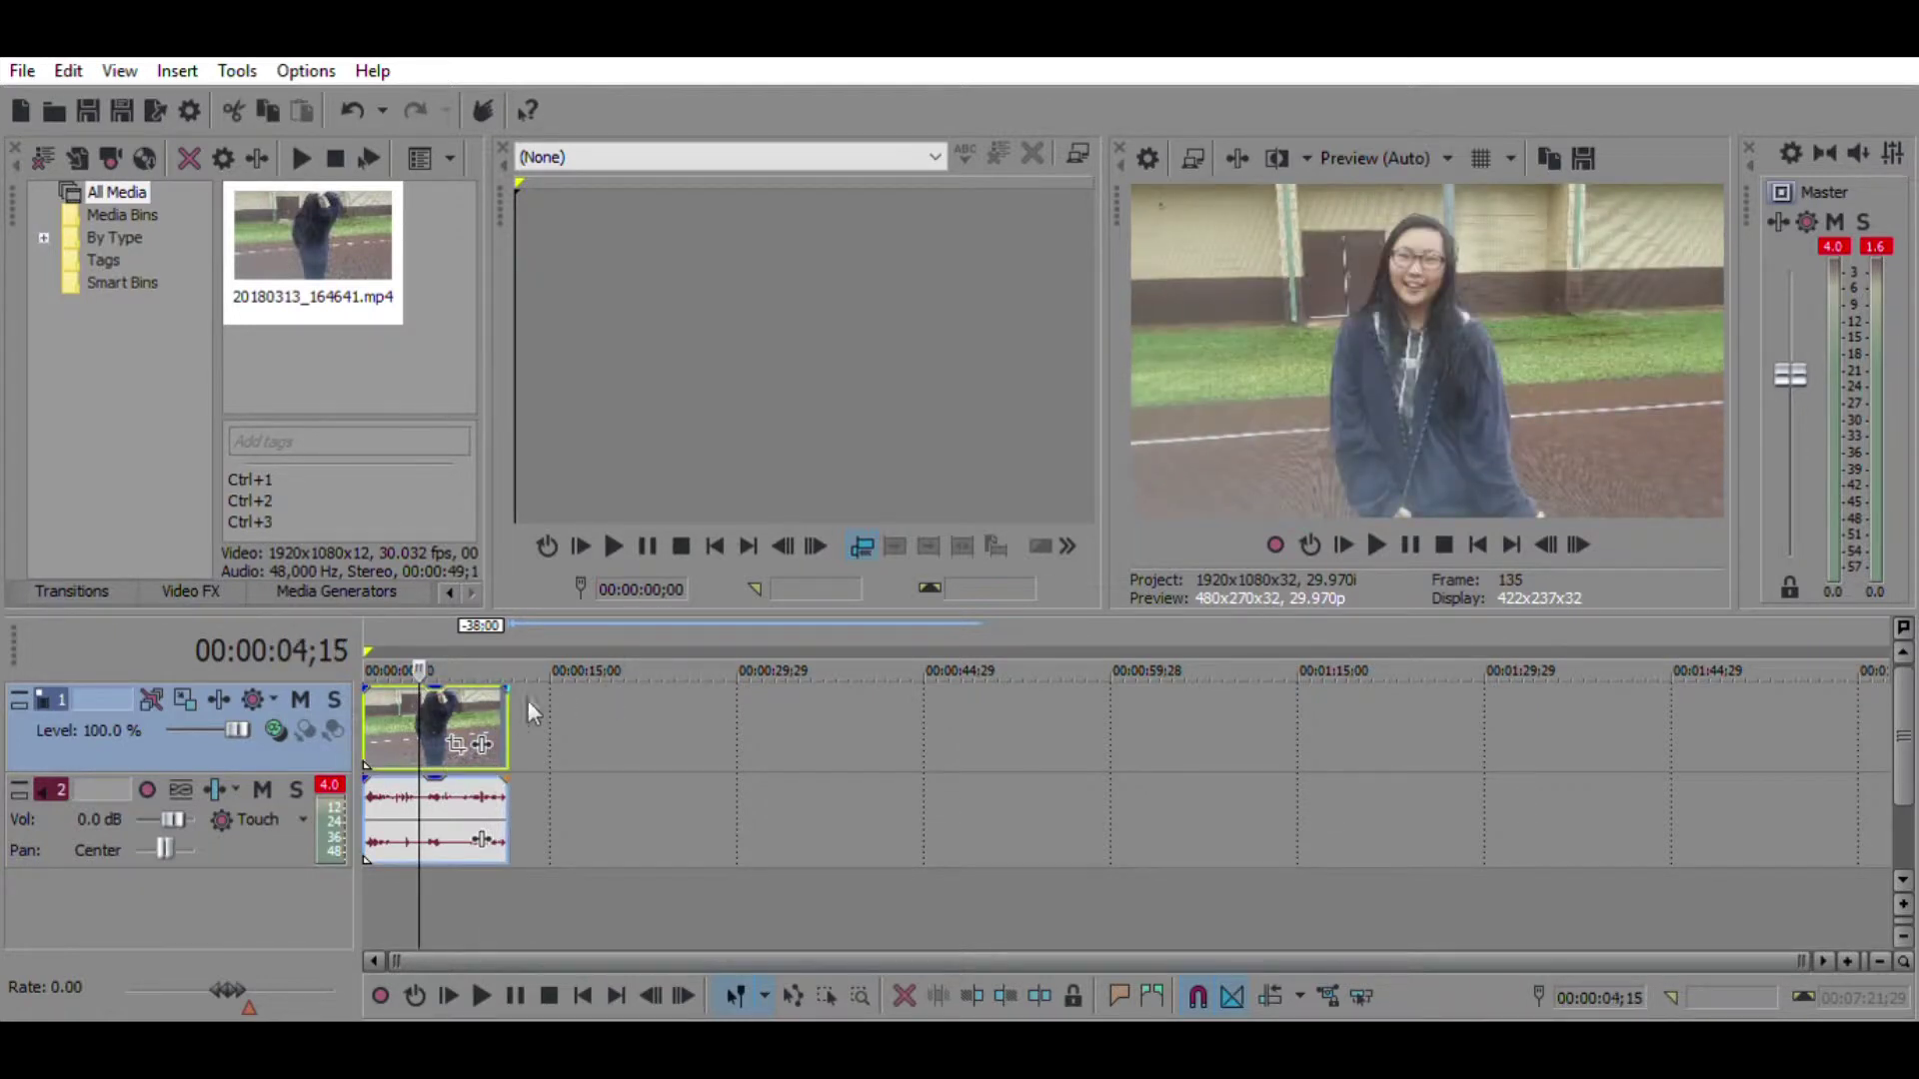
{"action": "left_click", "coordinate": [399, 710]}
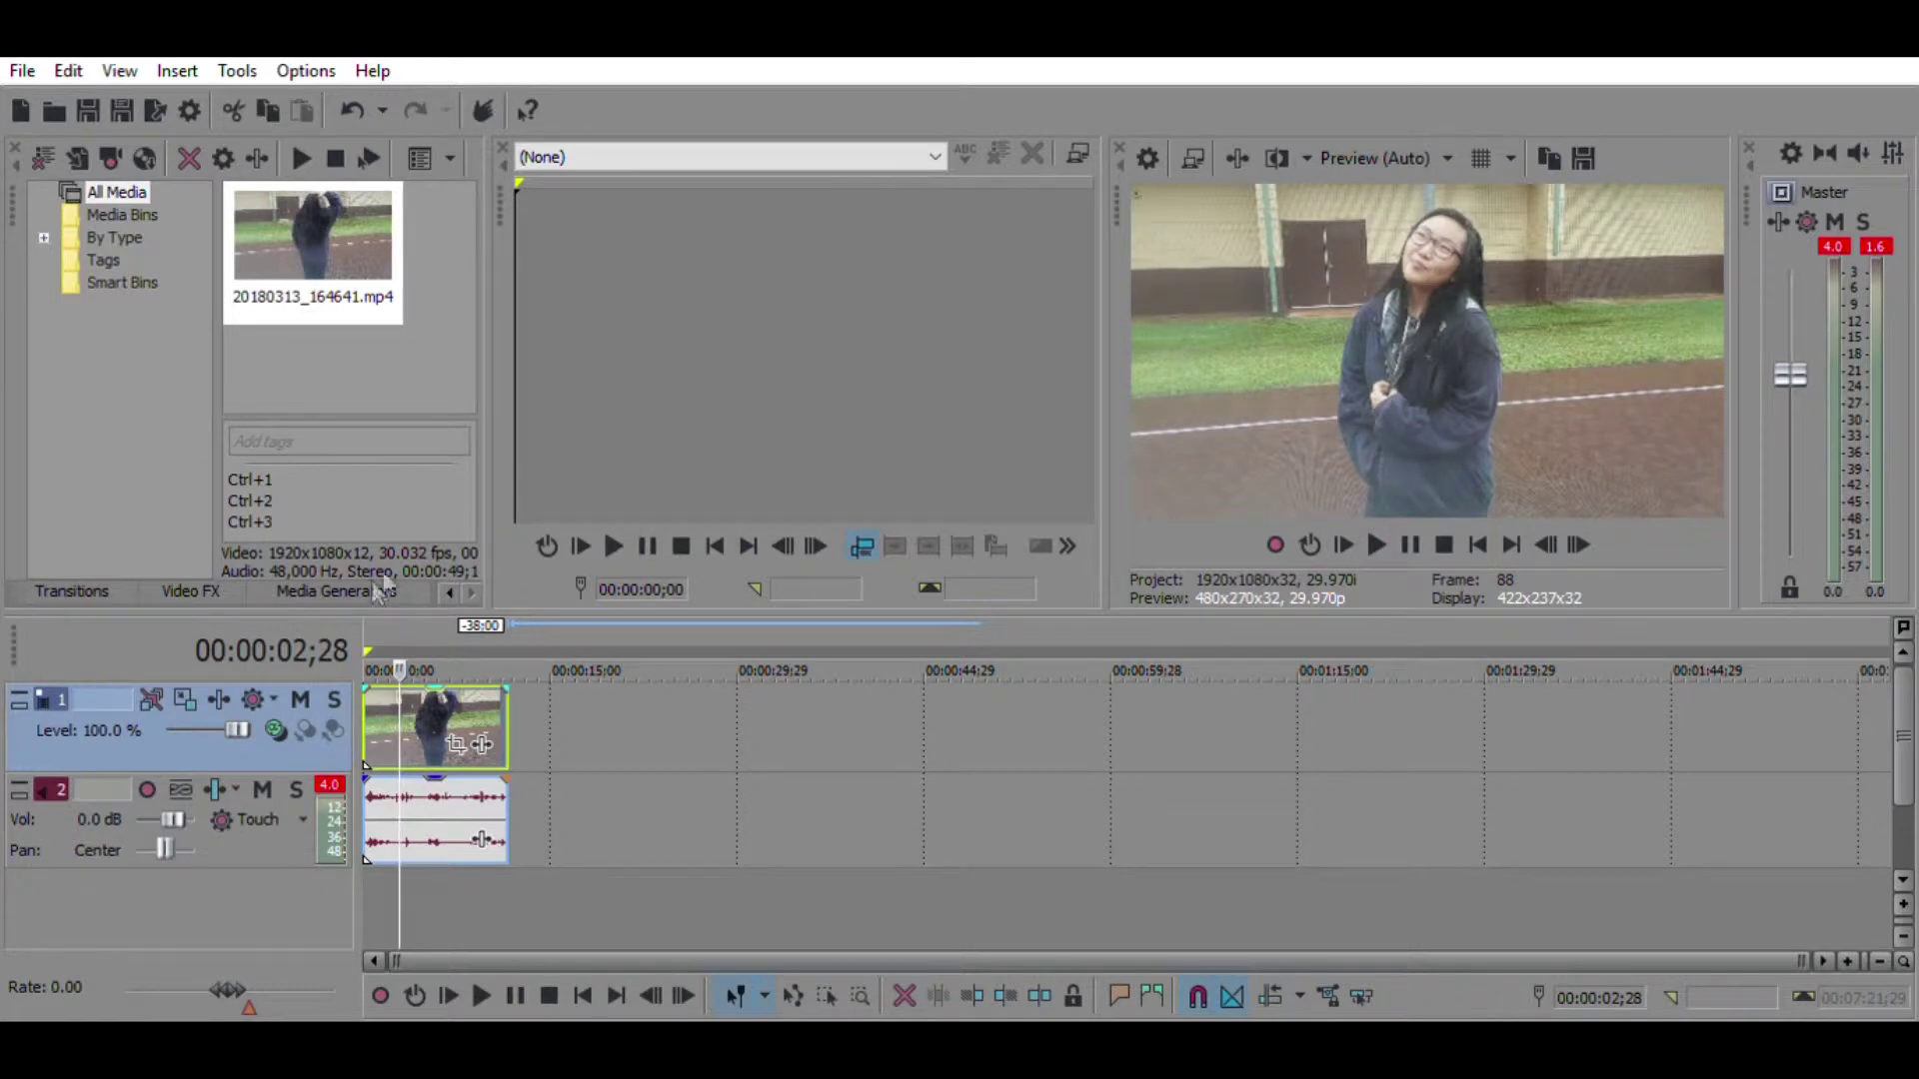
Step: Apply the Stereoscopic 3D Adjust (Default) preset to the video clip
{"action": "left_click", "coordinate": [192, 582]}
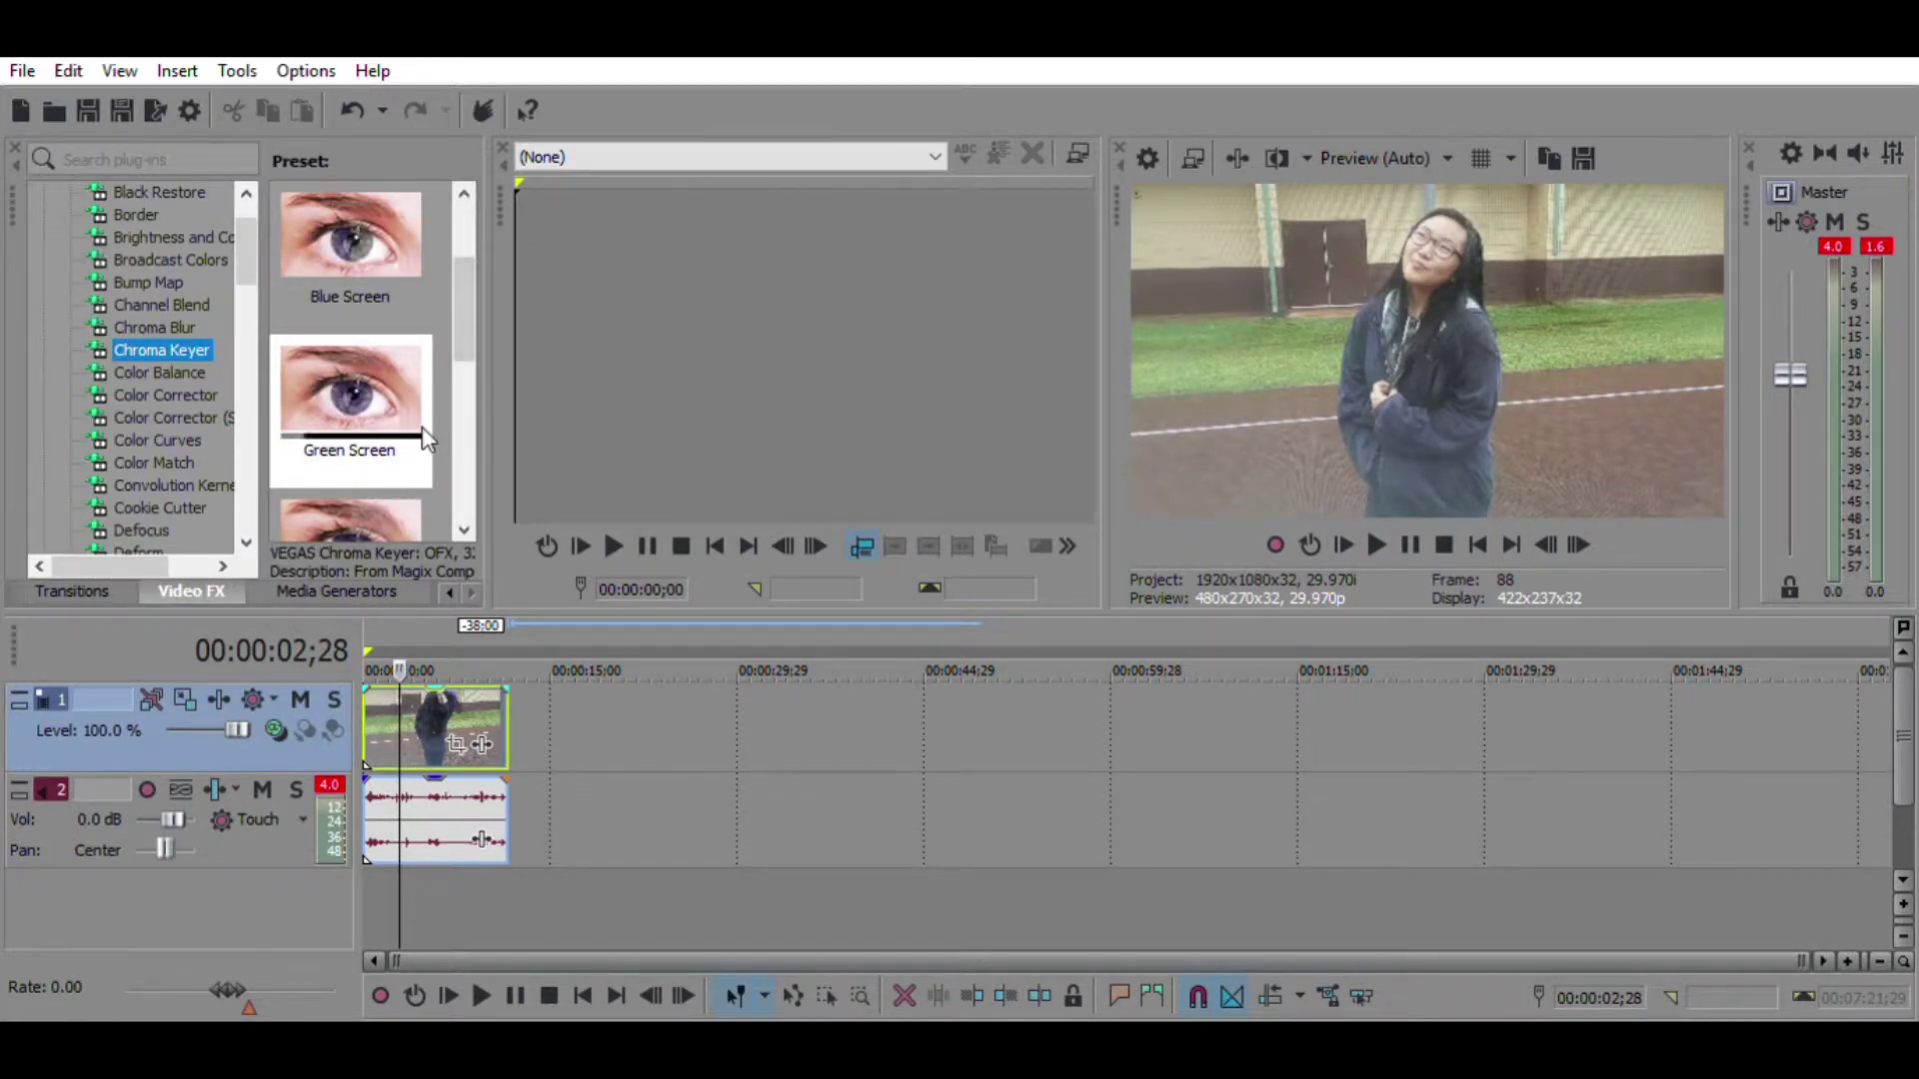
{"action": "scroll", "coordinate": [128, 255], "scroll_direction": "up", "scroll_amount": 1}
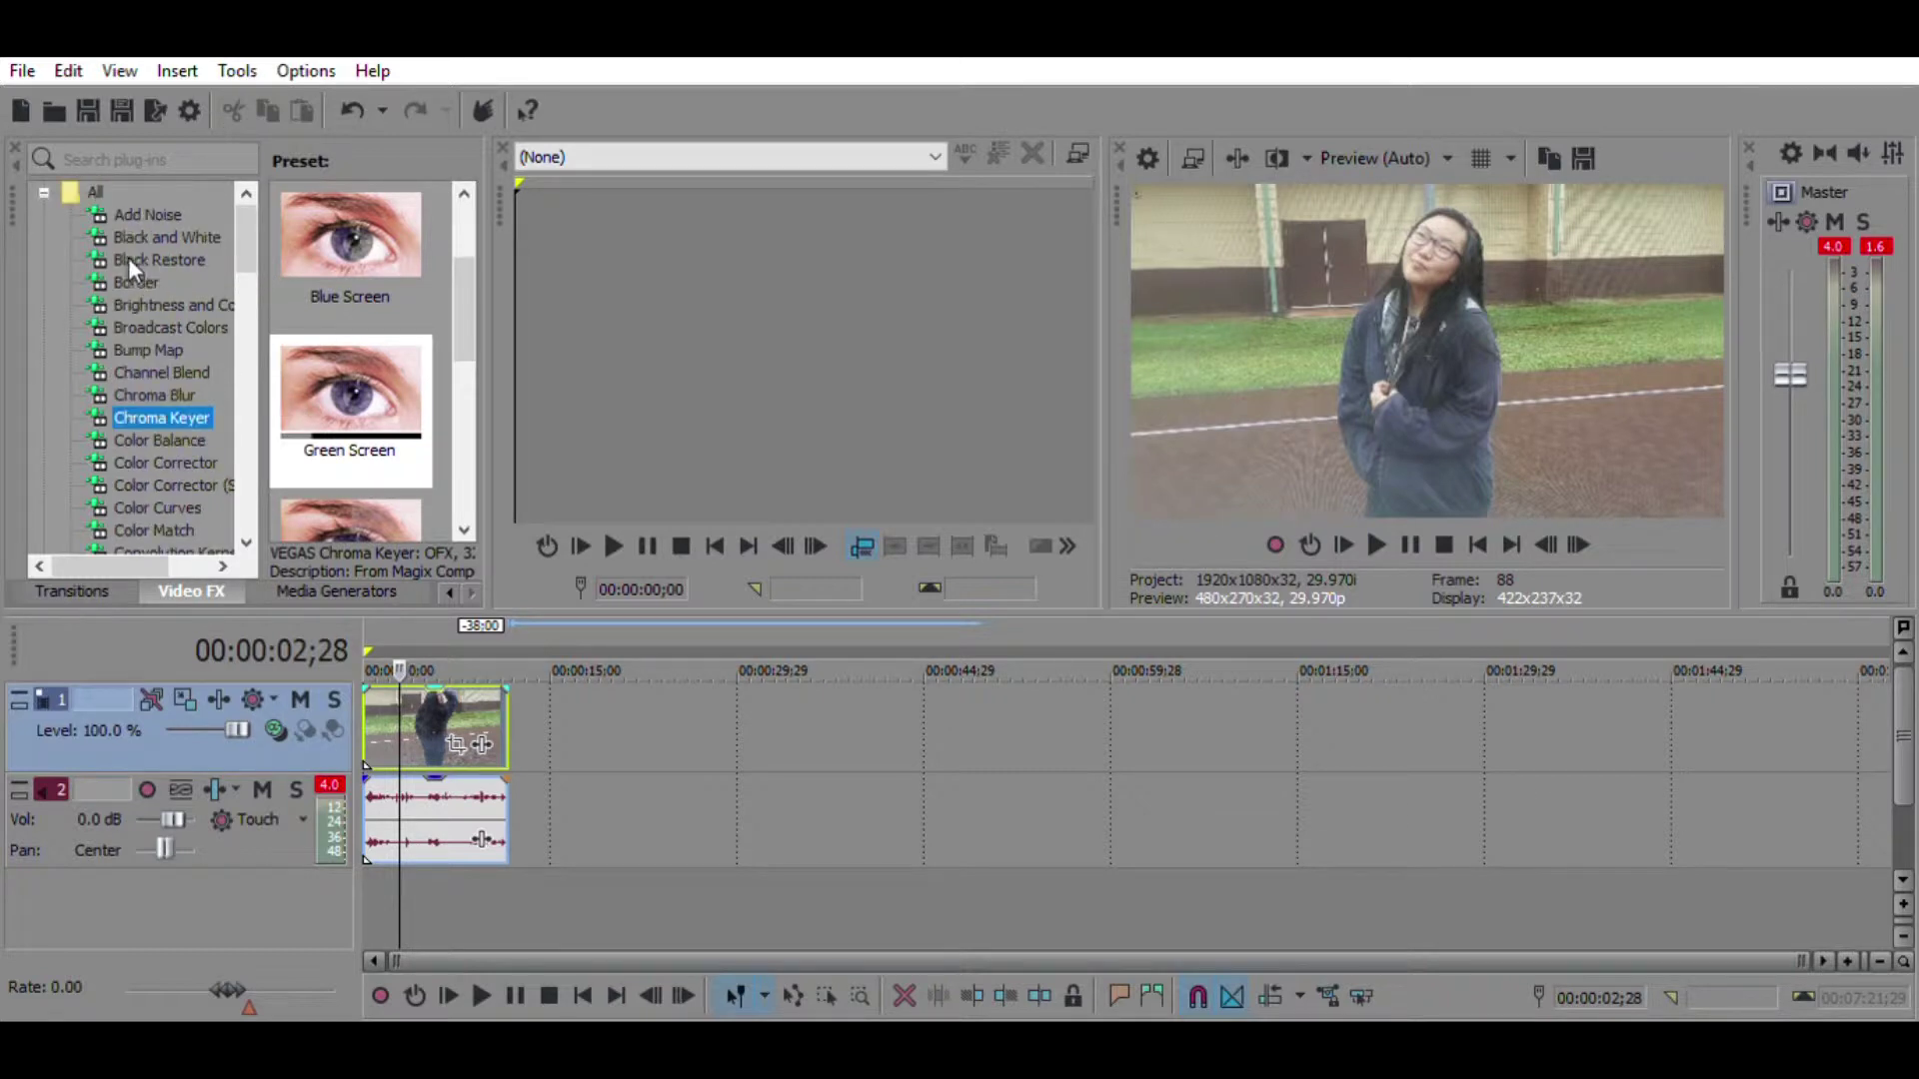
{"action": "scroll", "coordinate": [183, 280], "scroll_direction": "down", "scroll_amount": 3}
{"action": "scroll", "coordinate": [190, 310], "scroll_direction": "down", "scroll_amount": 12}
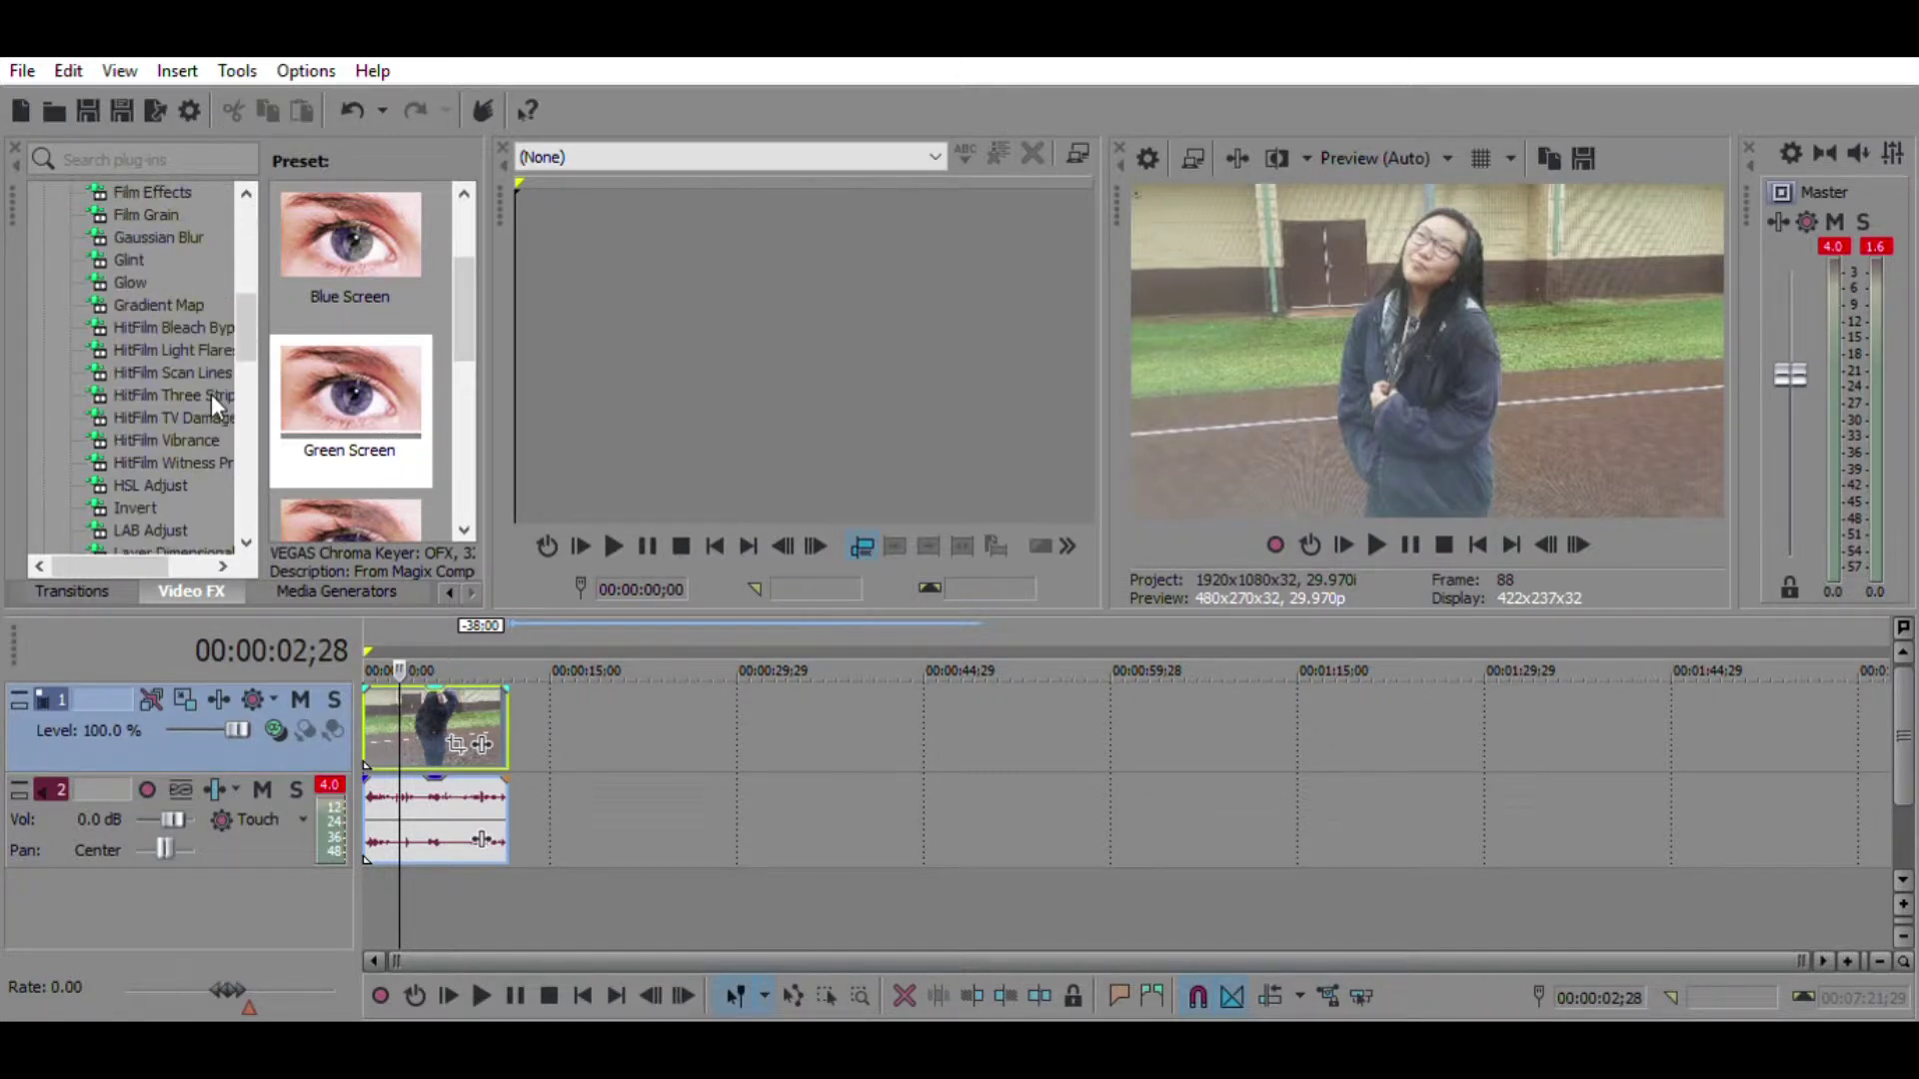
{"action": "scroll", "coordinate": [163, 404], "scroll_direction": "down", "scroll_amount": 1}
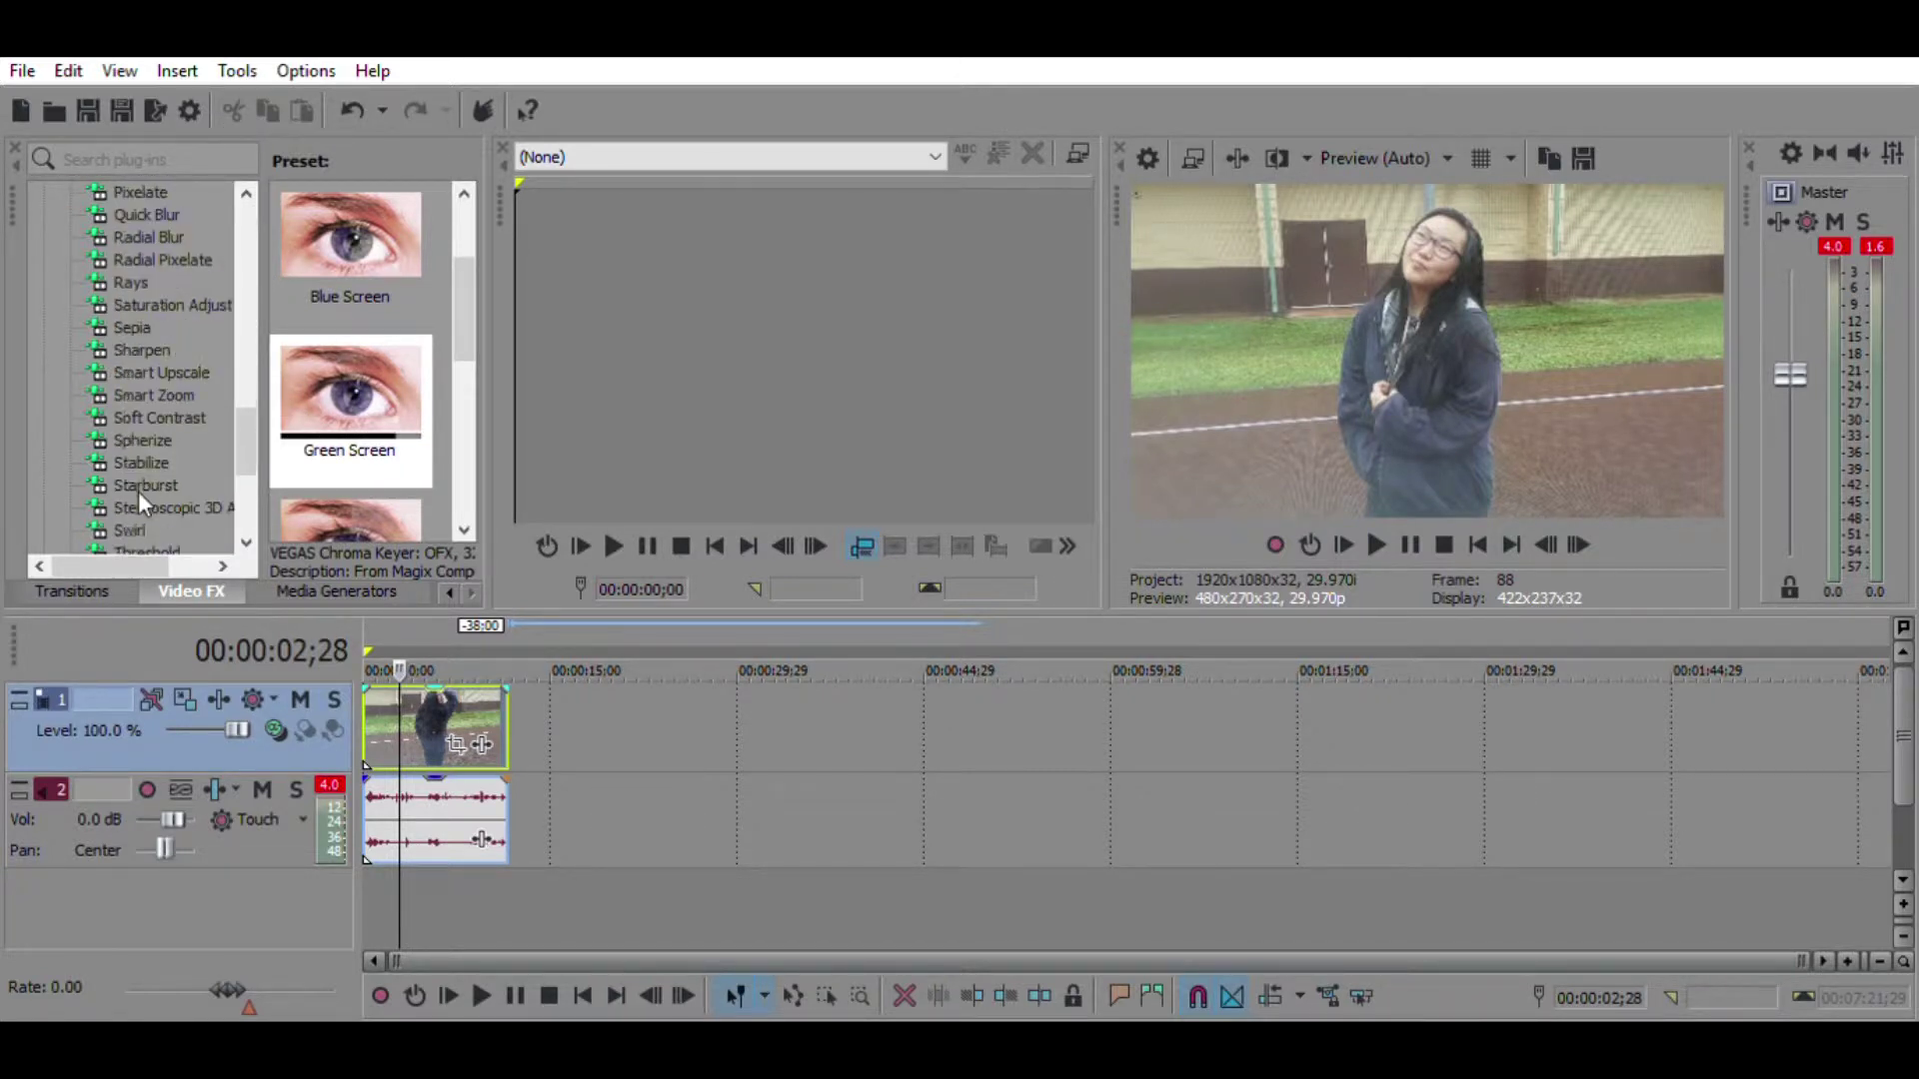
{"action": "left_click", "coordinate": [195, 480]}
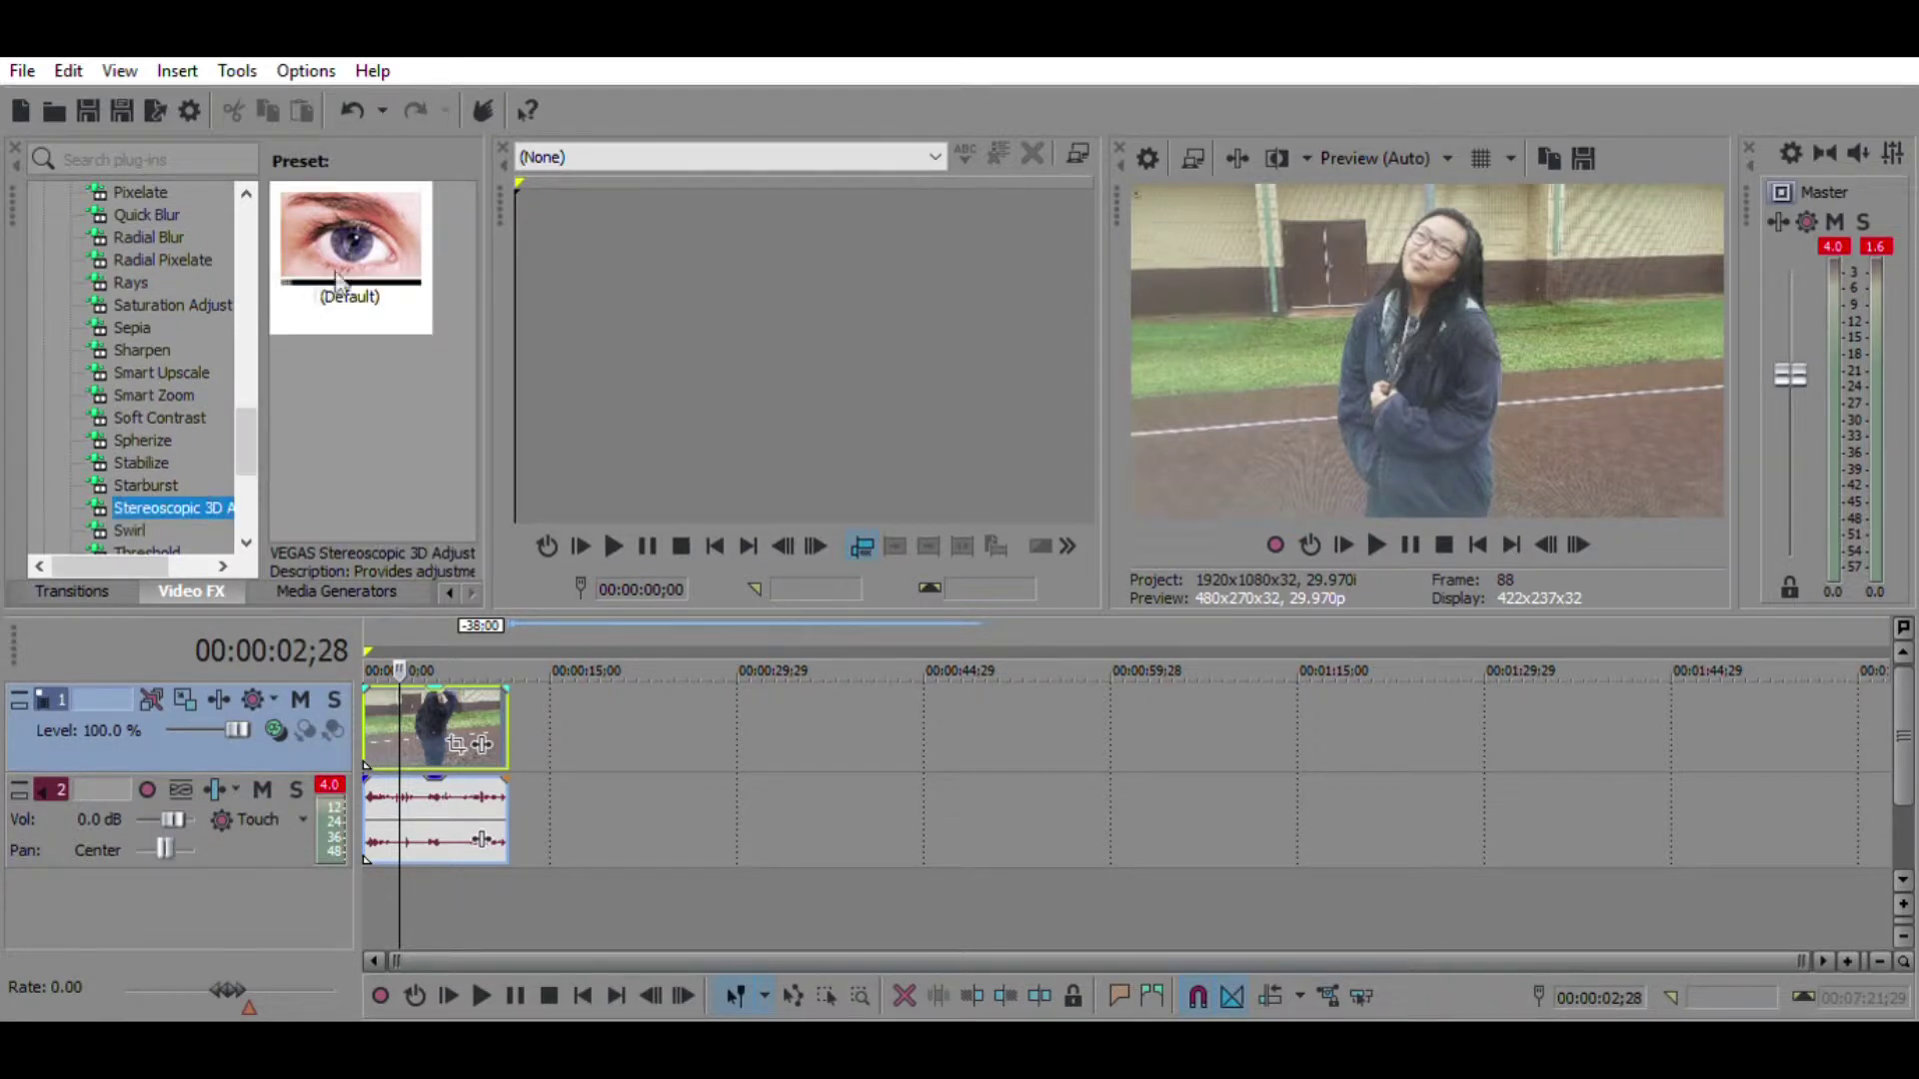
{"action": "left_click_drag", "start_coordinate": [380, 285], "coordinate": [460, 674]}
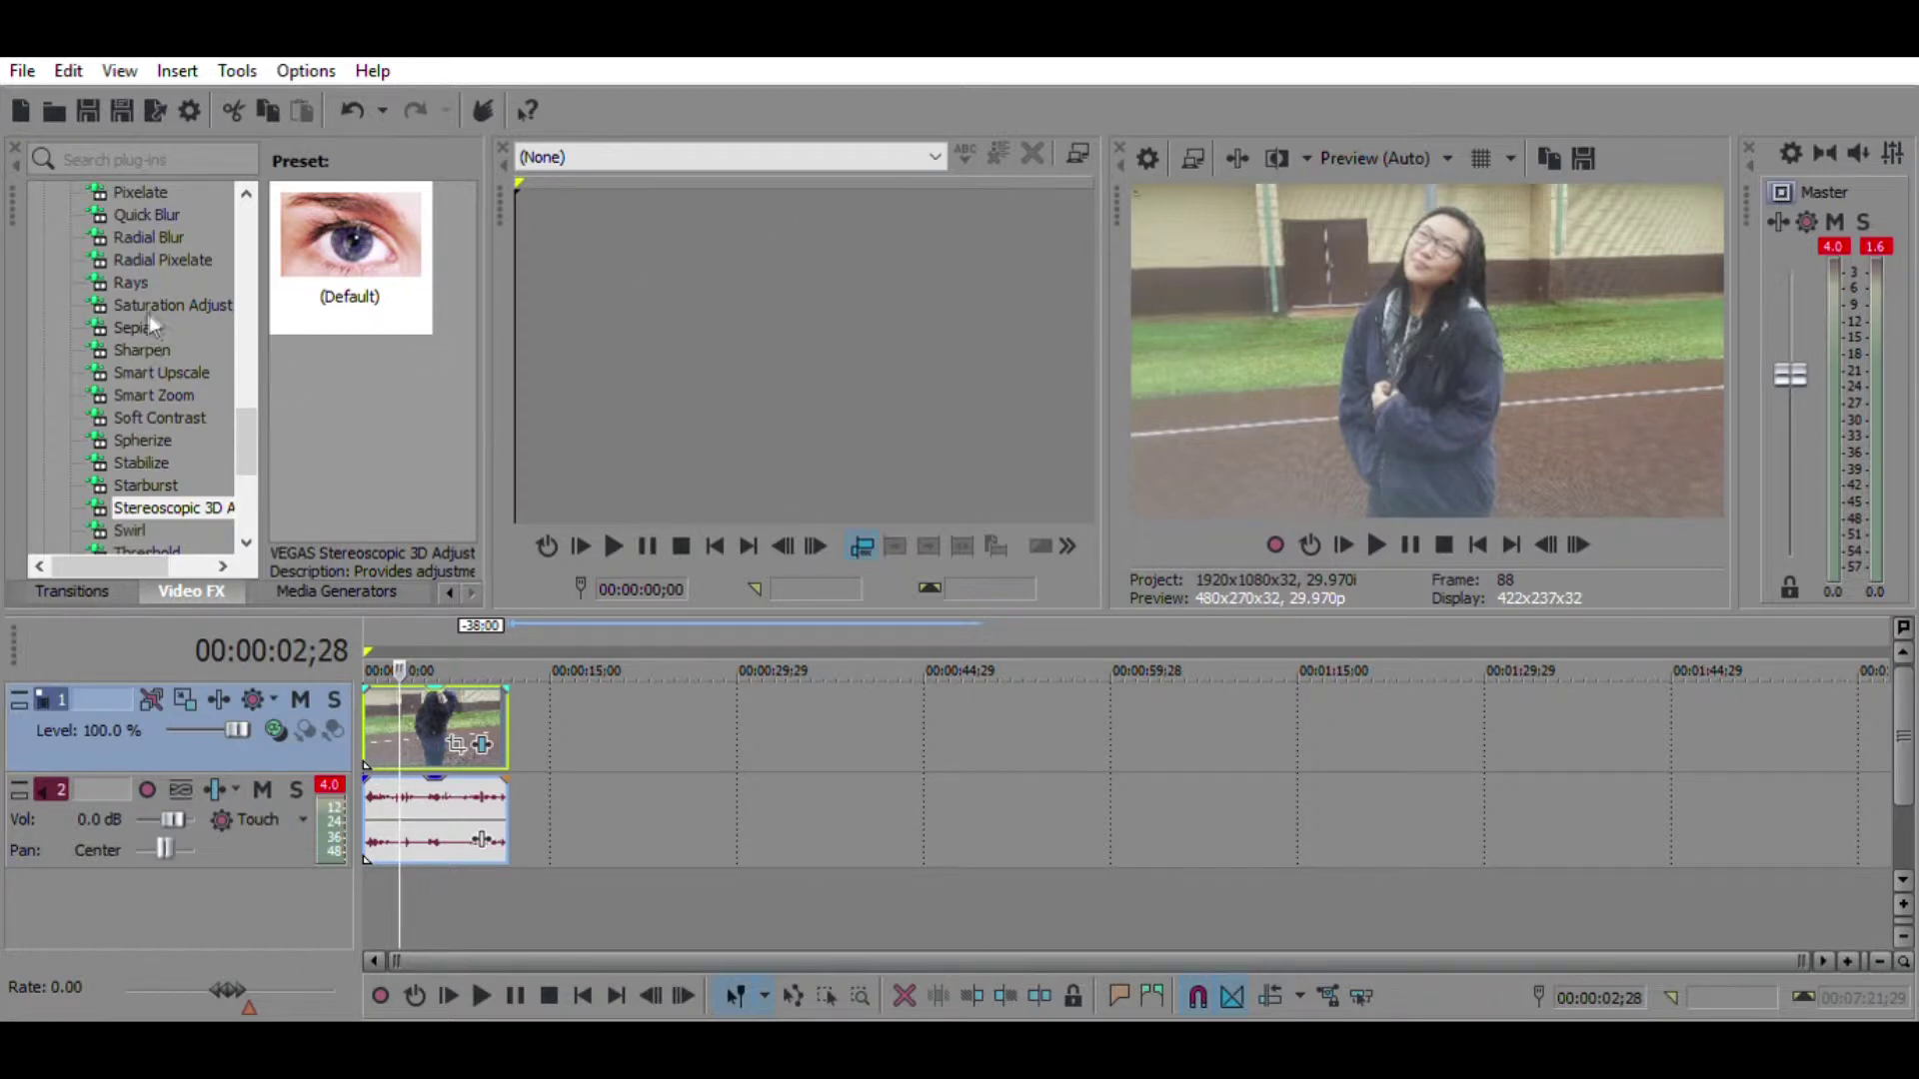
{"action": "scroll", "coordinate": [152, 324], "scroll_direction": "up", "scroll_amount": 15}
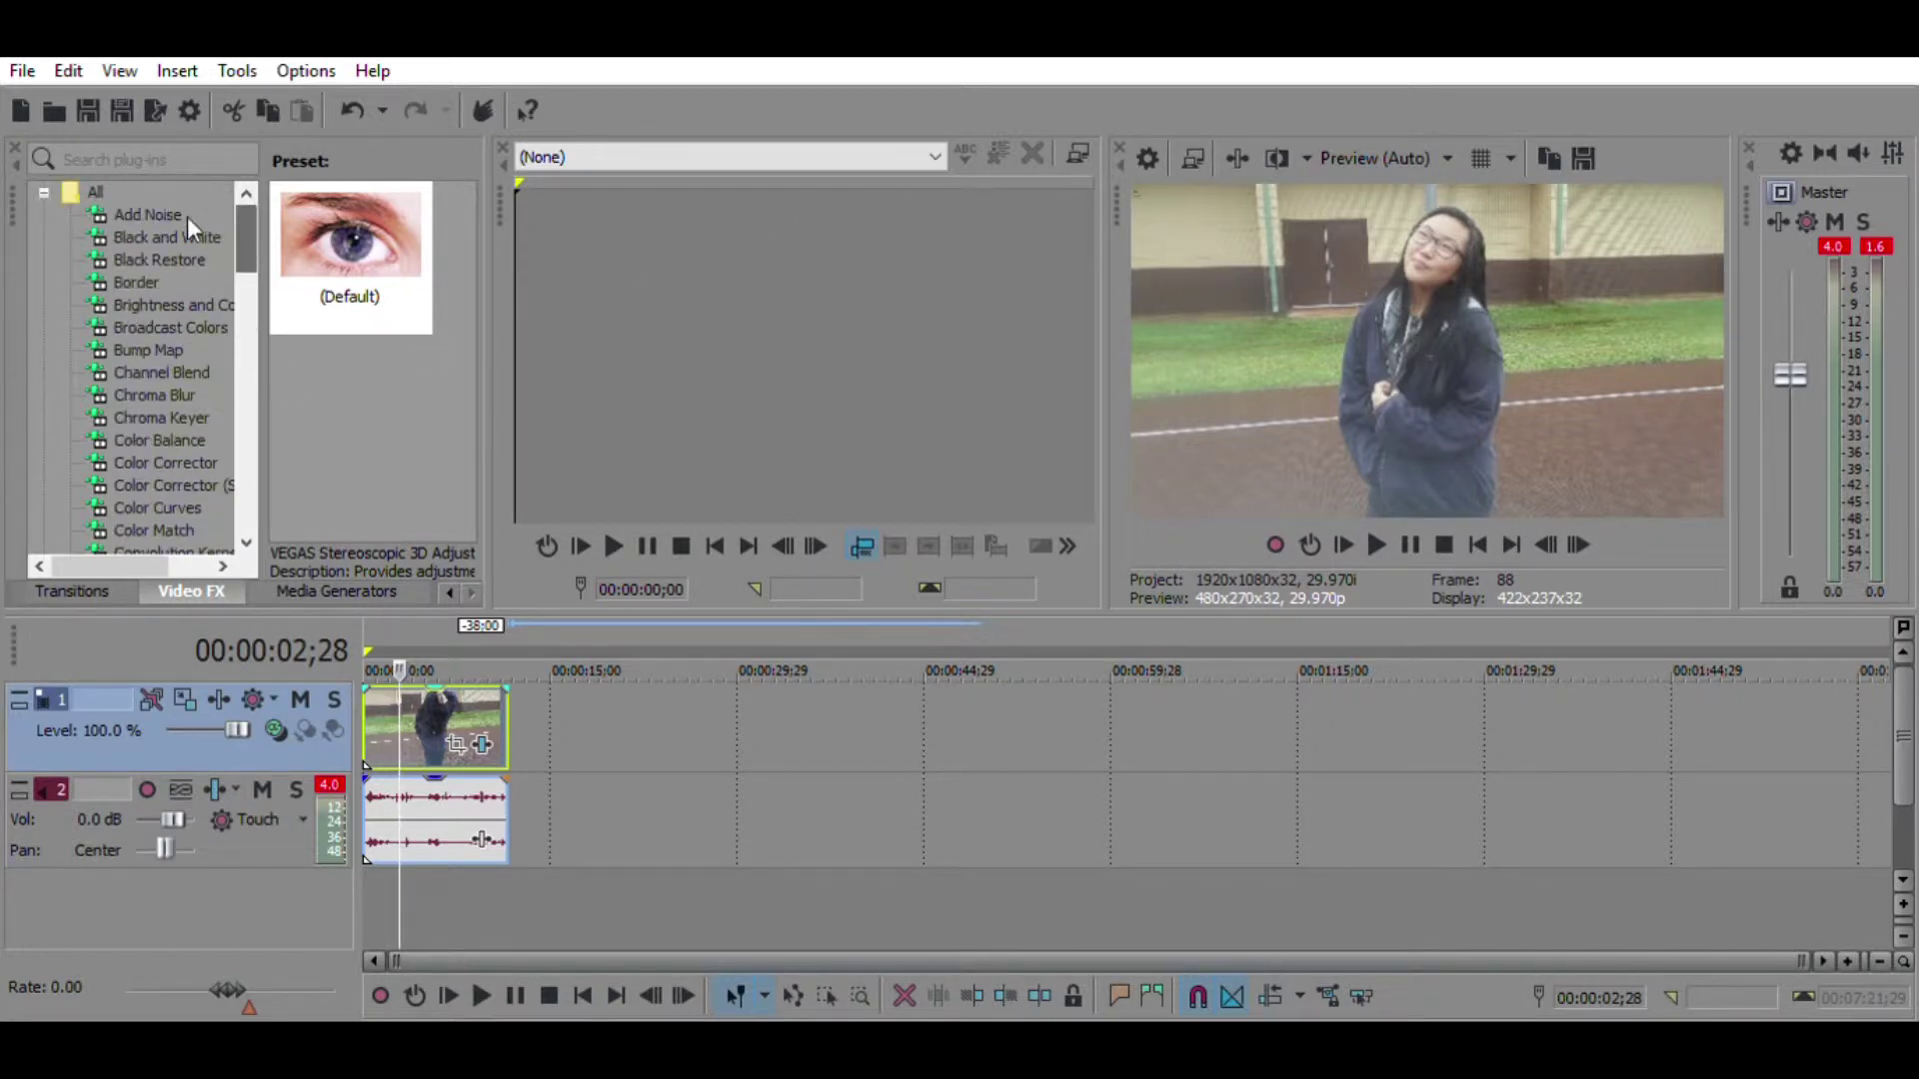
Step: Add the Add Noise effect (level 0.130, Chromatic) to the clip, then deselect it
{"action": "left_click_drag", "start_coordinate": [140, 214], "coordinate": [439, 720]}
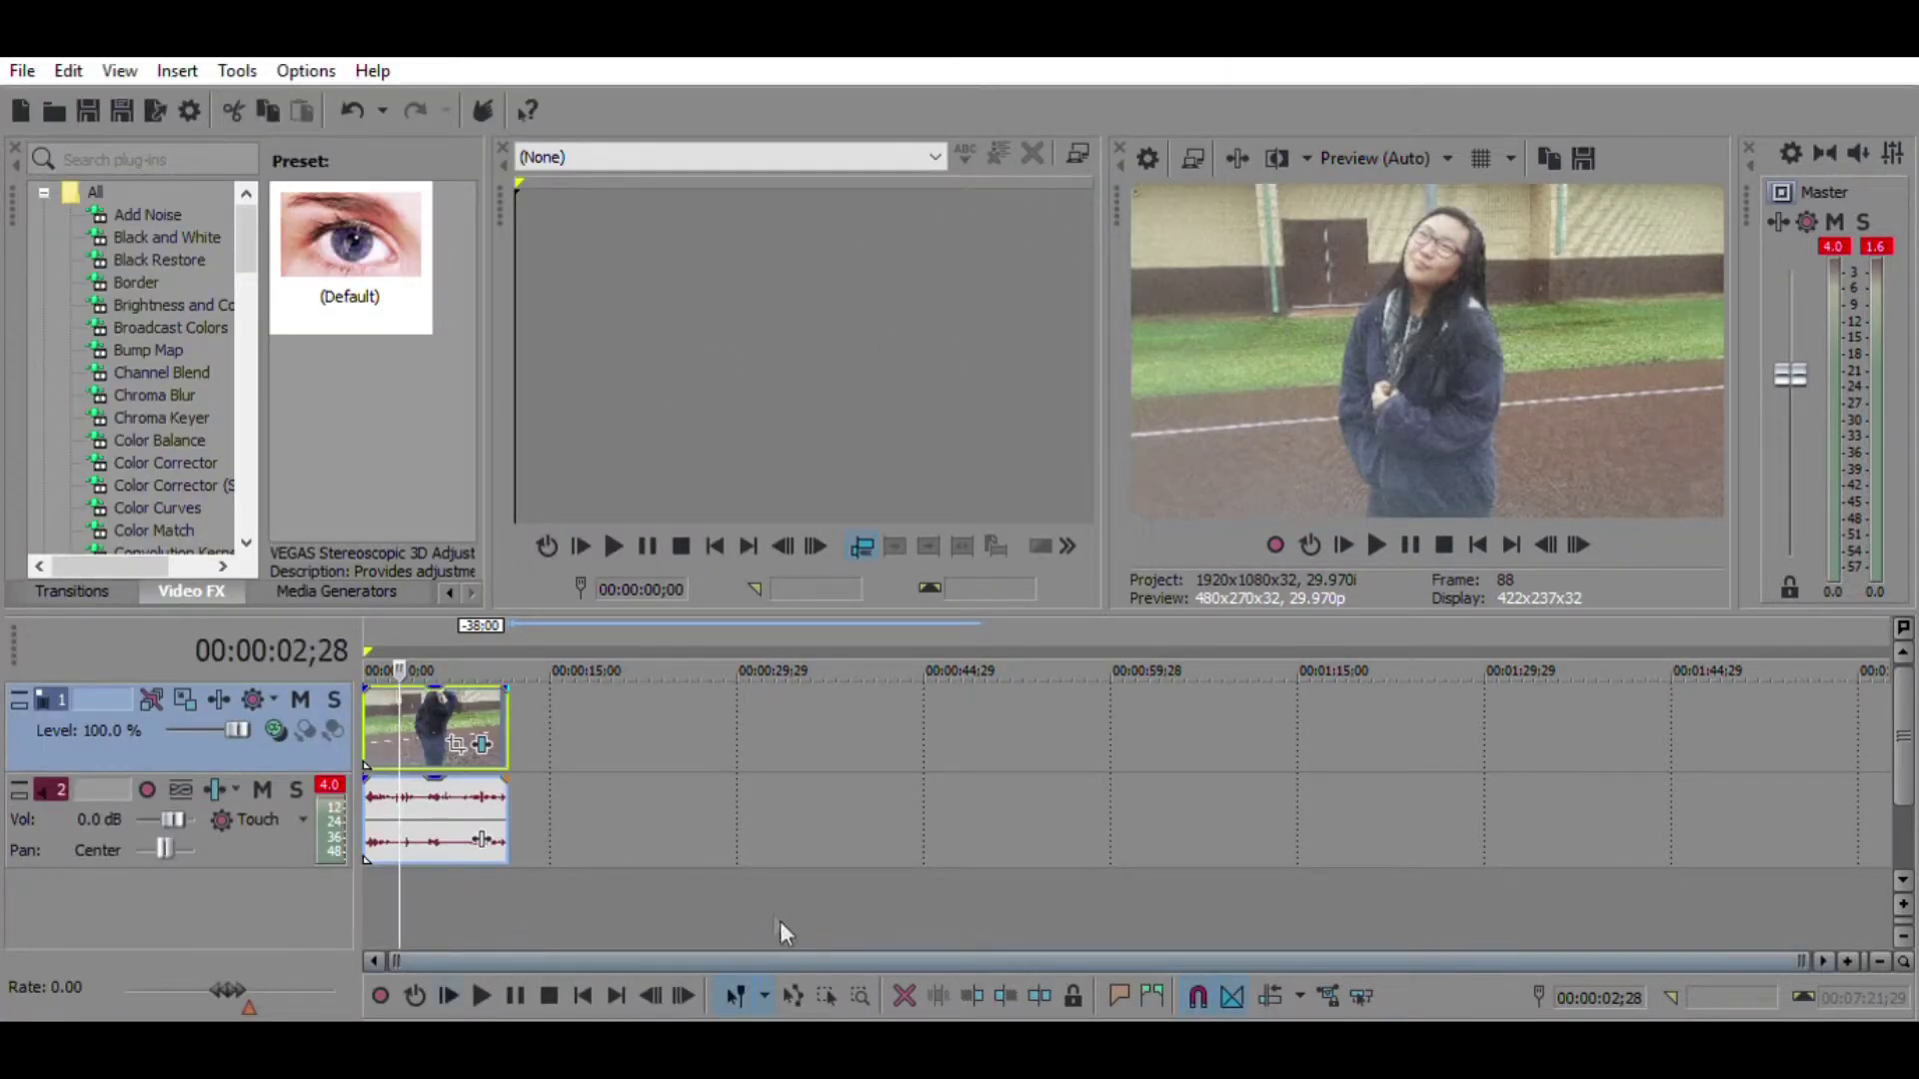
{"action": "left_click", "coordinate": [539, 712]}
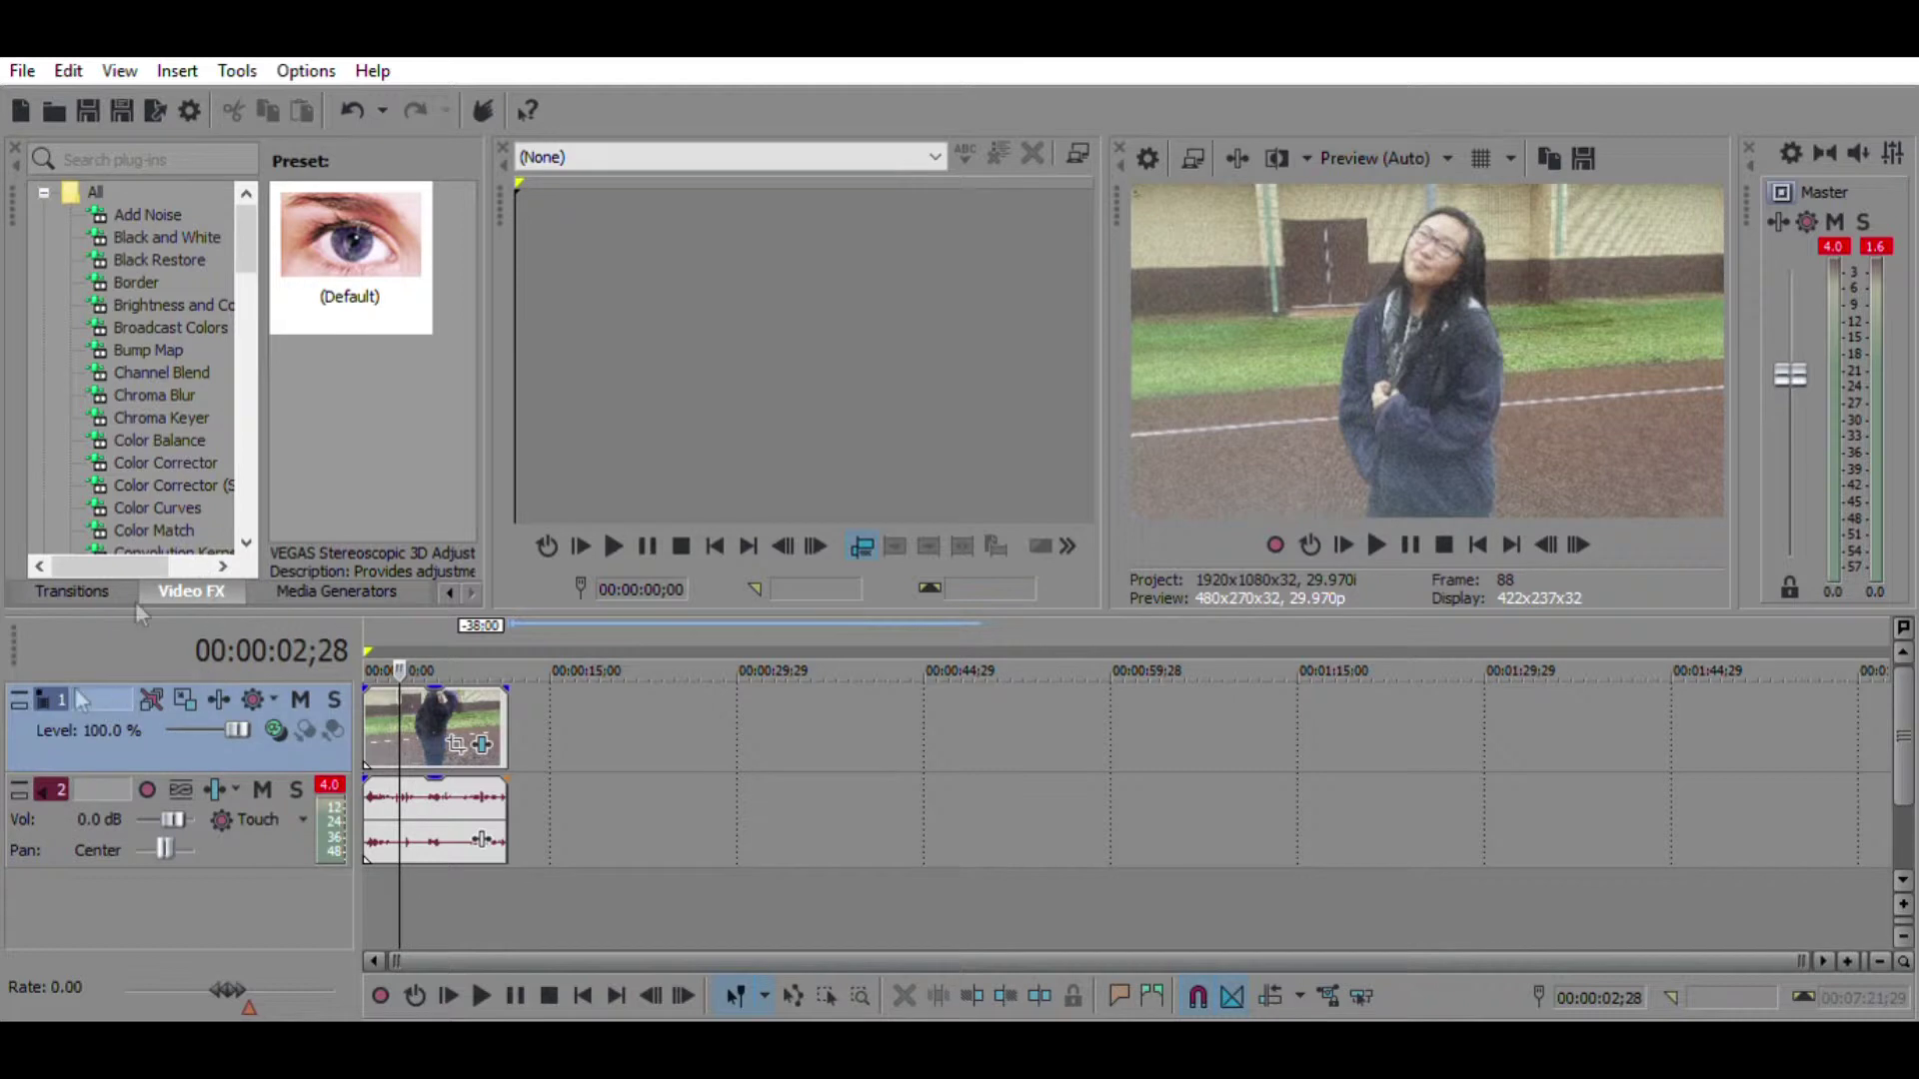
Step: Insert an empty video track above the clip with Ctrl+Shift+Q and show Project Media
{"action": "key", "text": "ctrl+shift+q"}
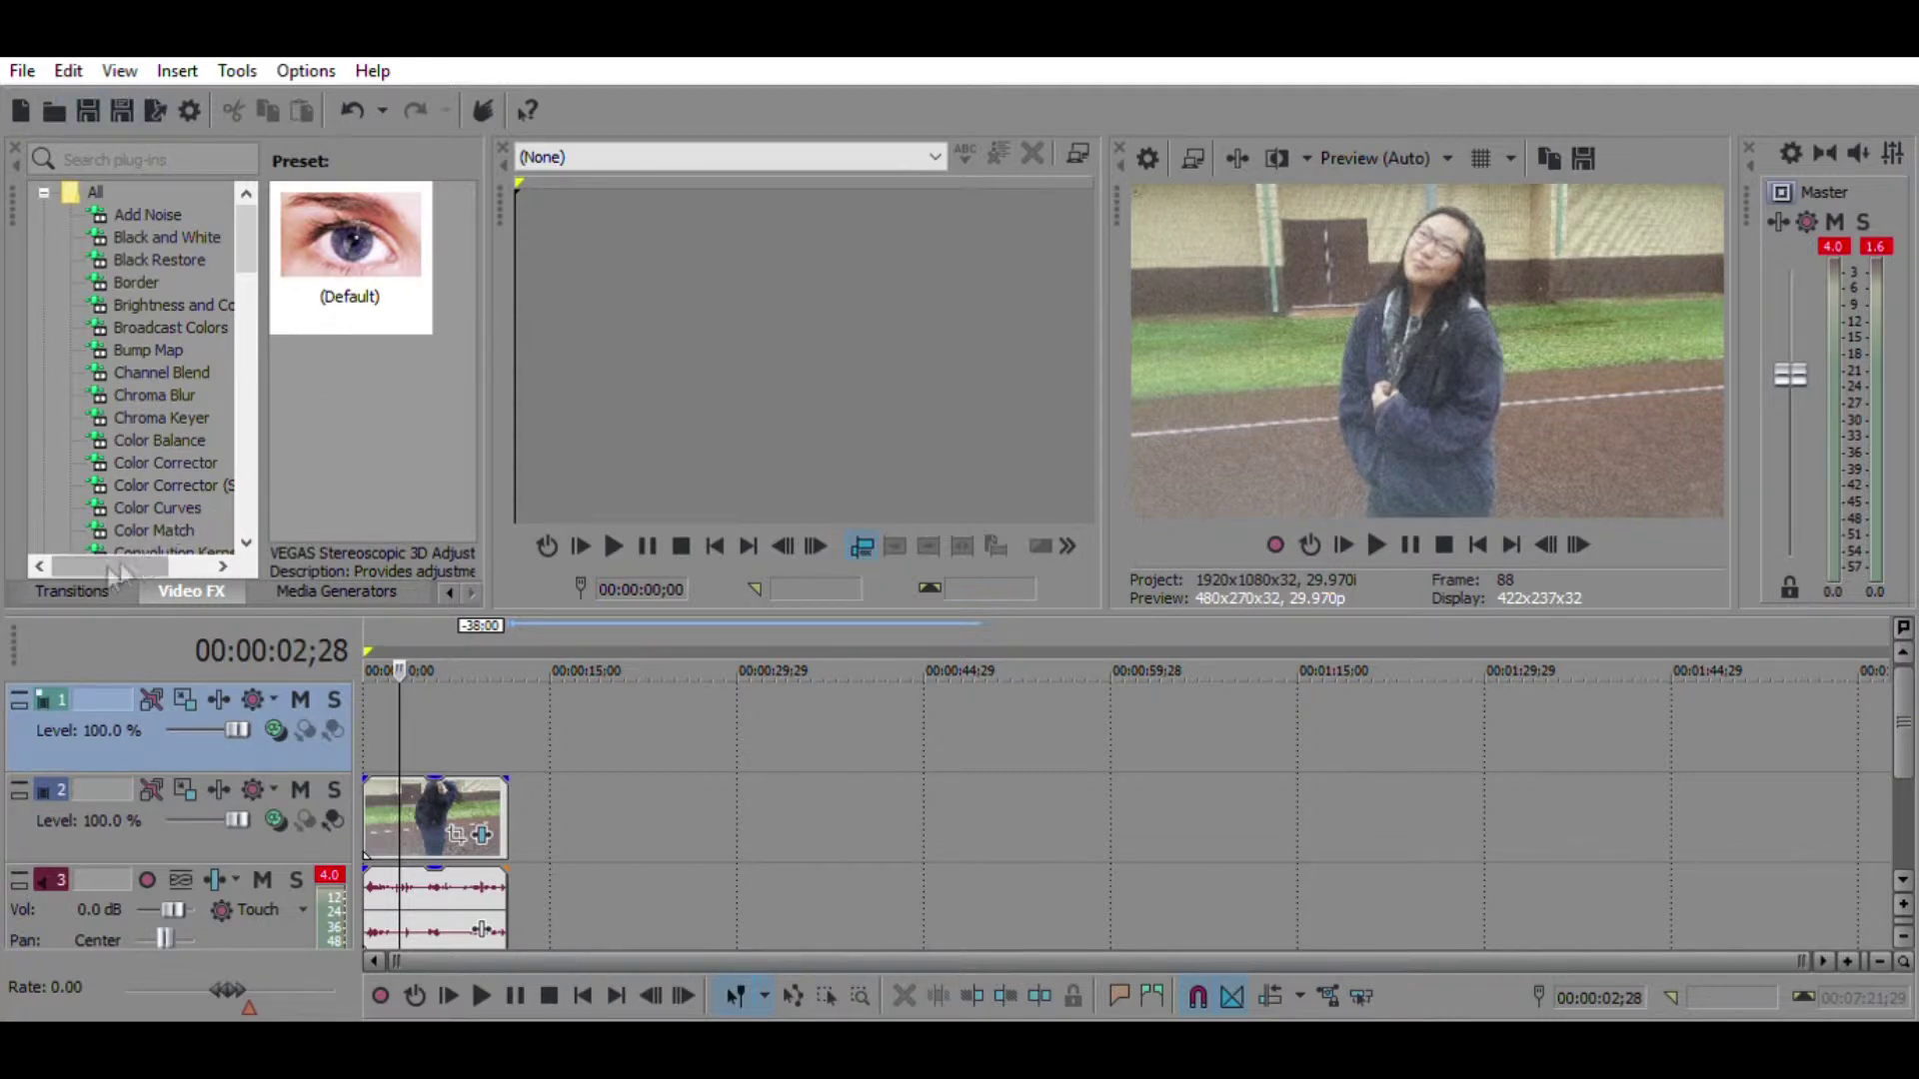
{"action": "scroll", "coordinate": [442, 566], "scroll_direction": "up", "scroll_amount": 2}
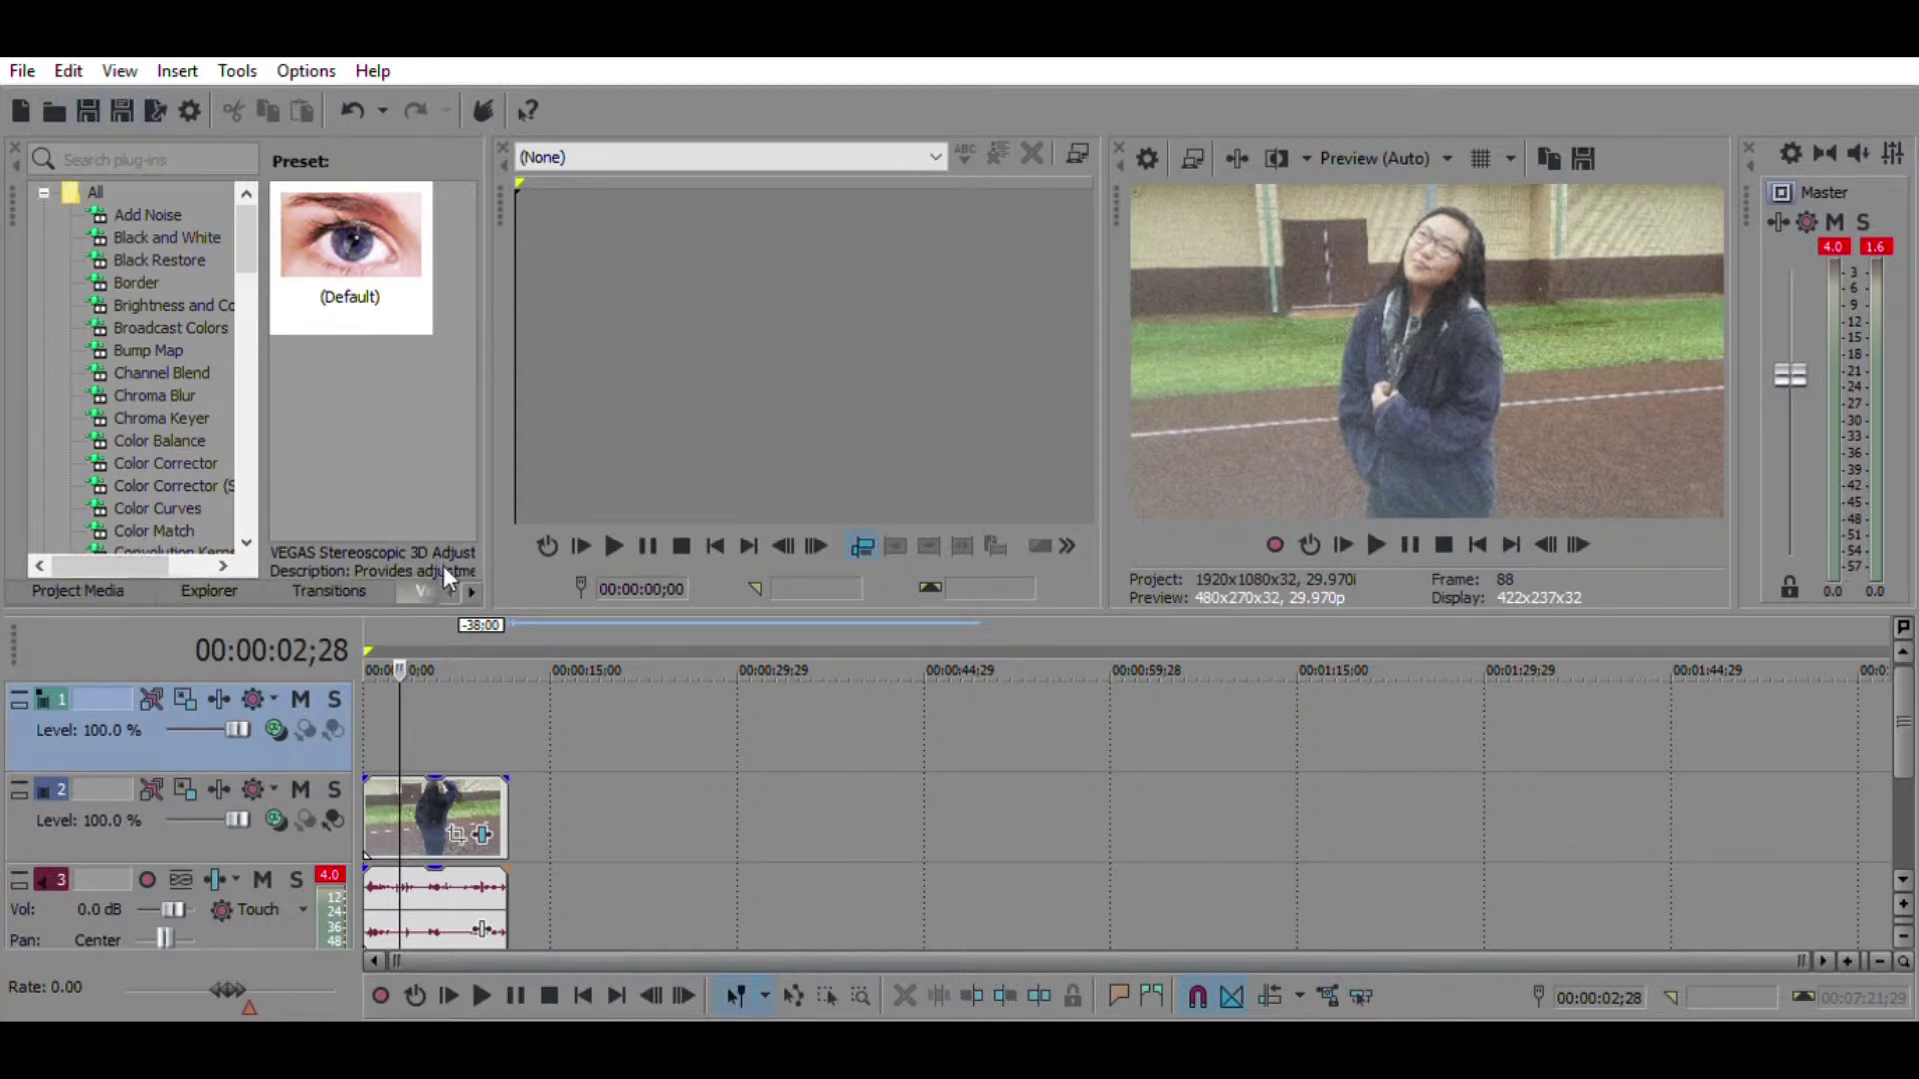
{"action": "left_click", "coordinate": [128, 588]}
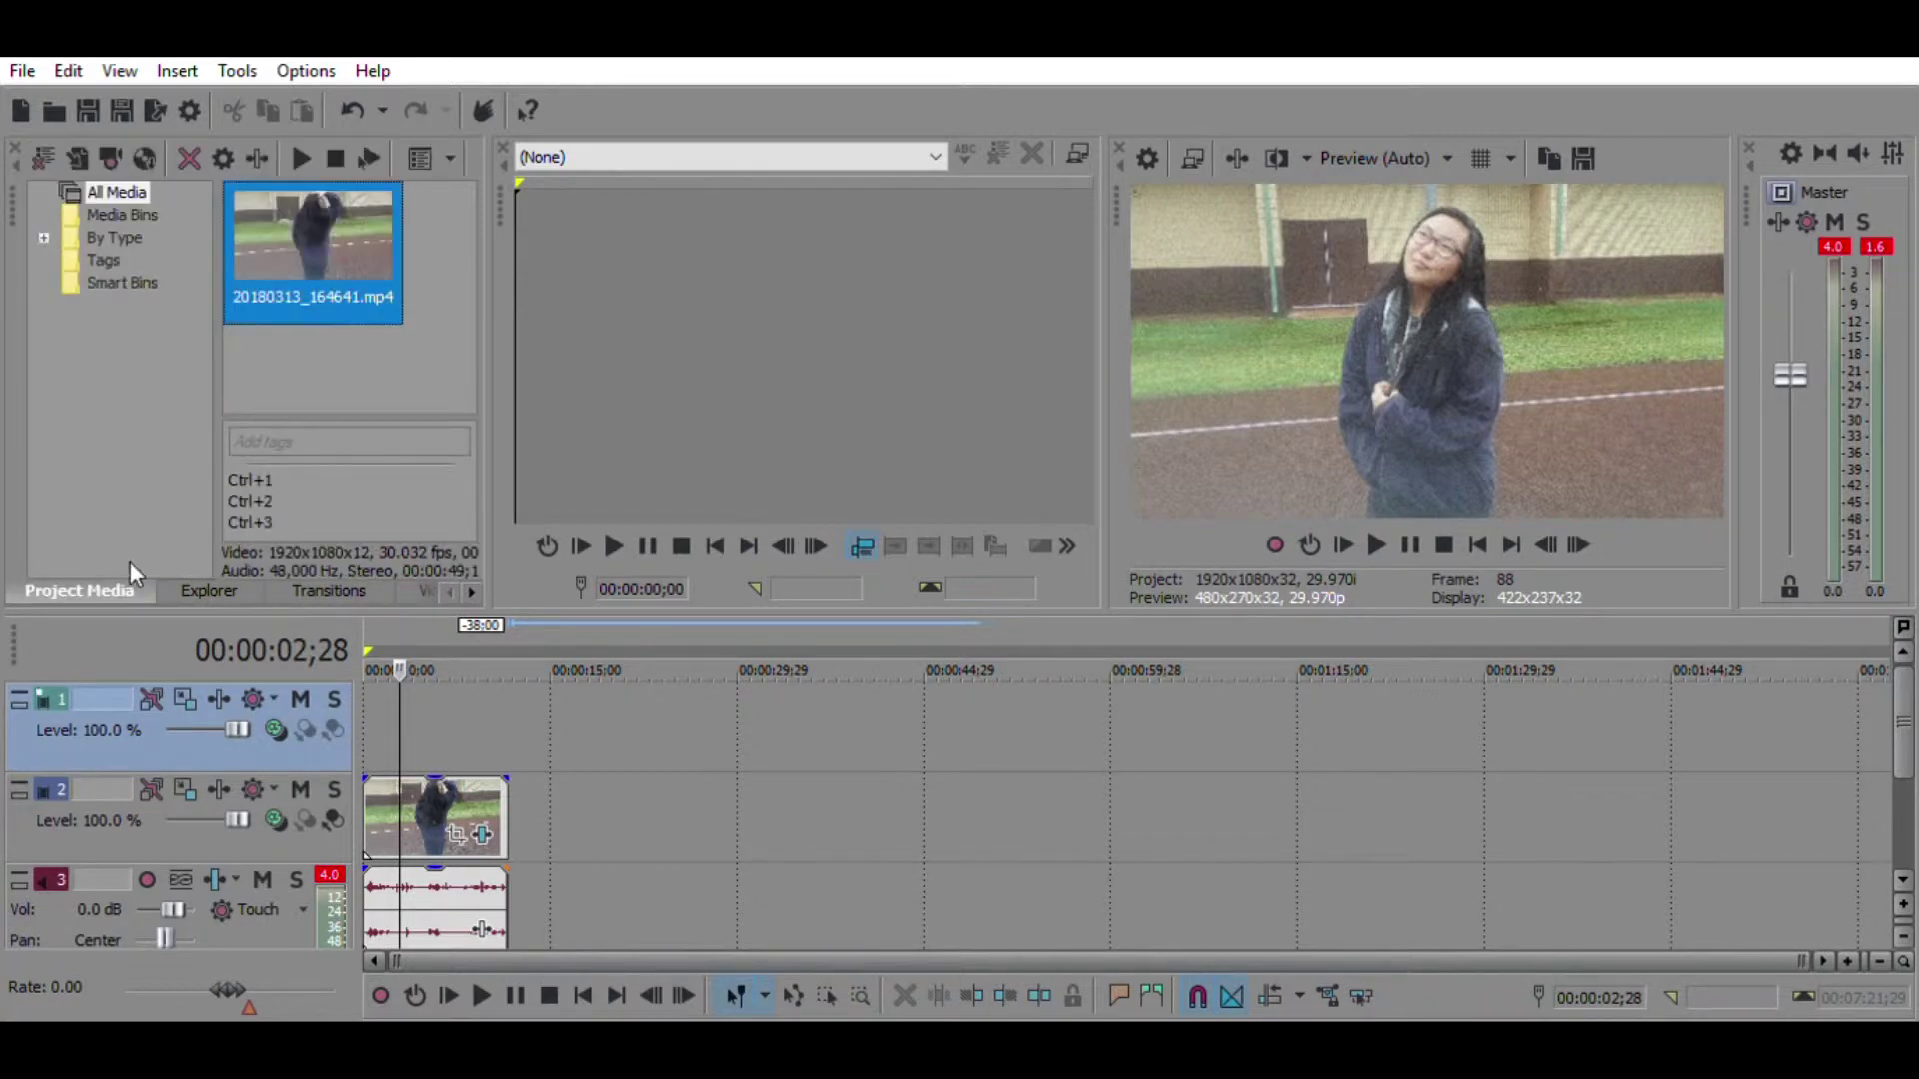
Step: Import 'VHS Green Screen _ Royalty Free.mp4' and place it on the top video track
{"action": "left_click", "coordinate": [78, 158]}
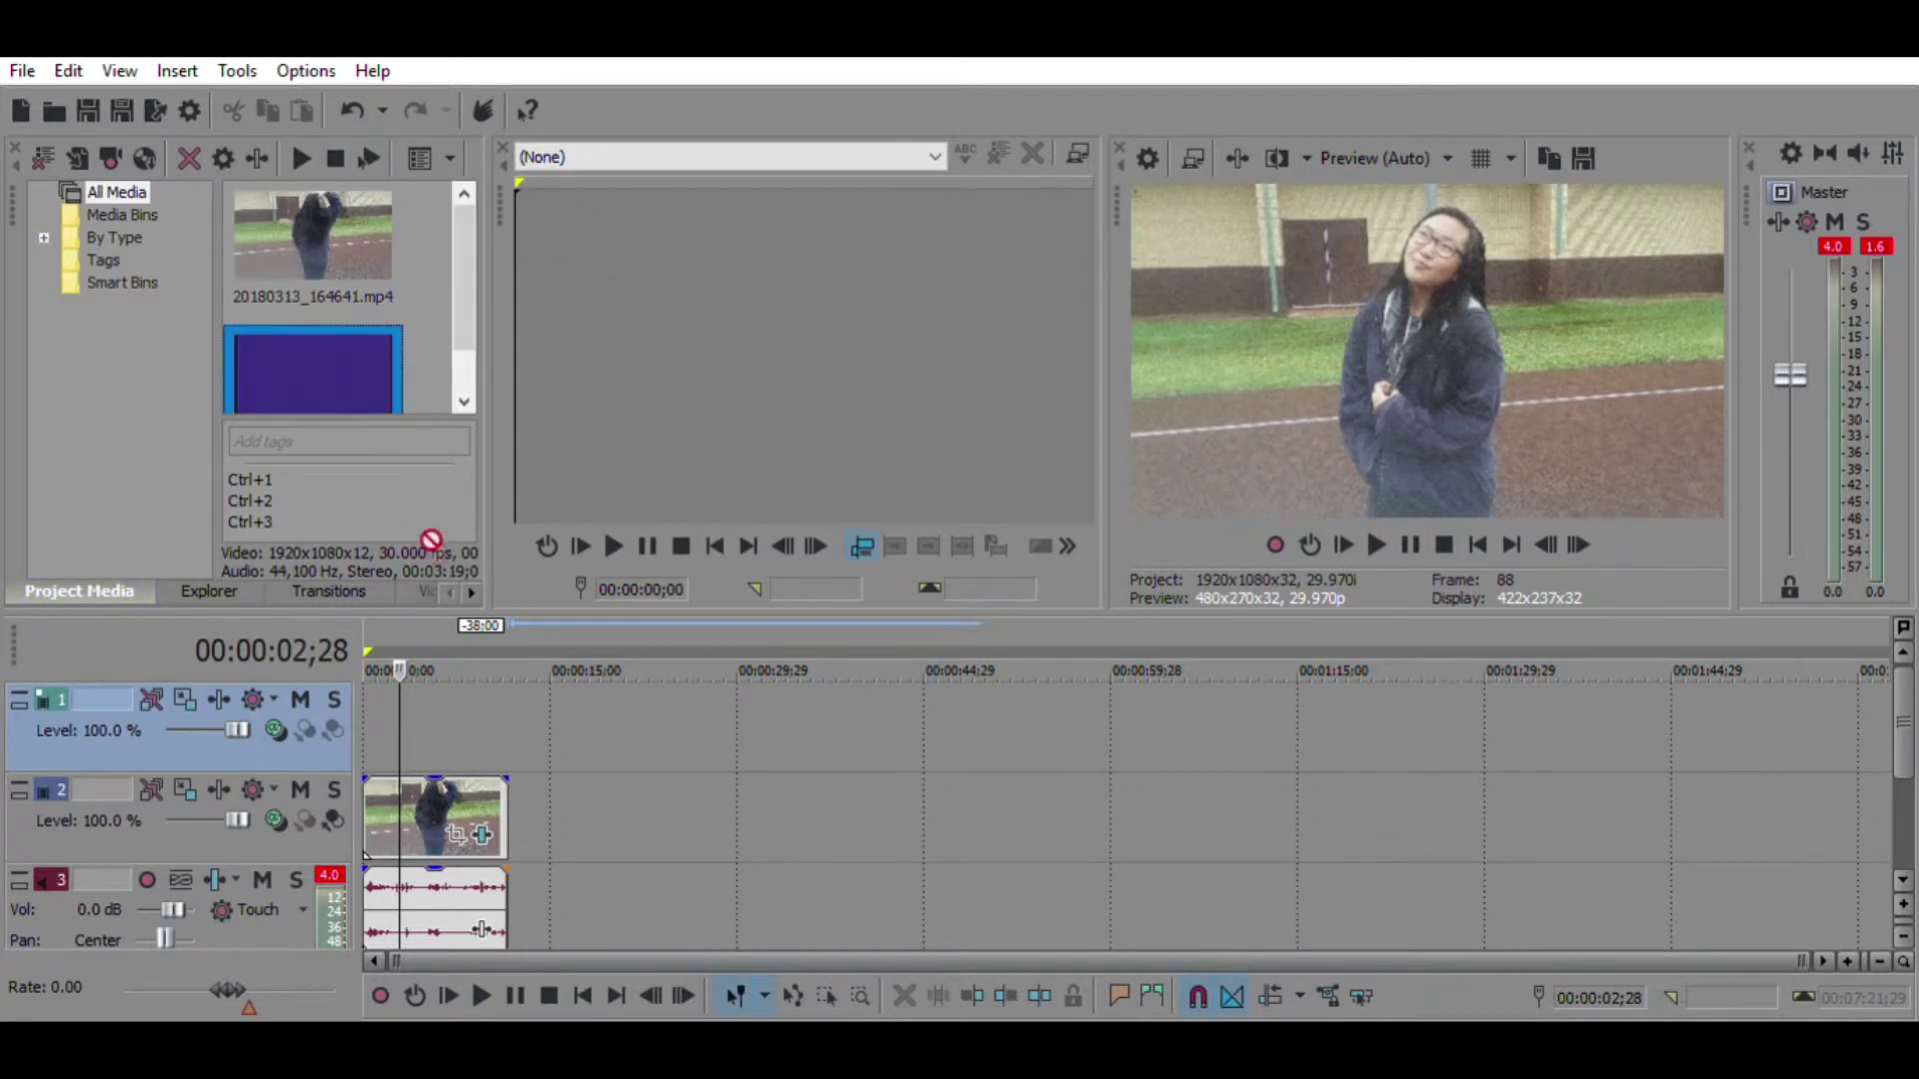
{"action": "left_click_drag", "start_coordinate": [384, 724], "coordinate": [386, 726]}
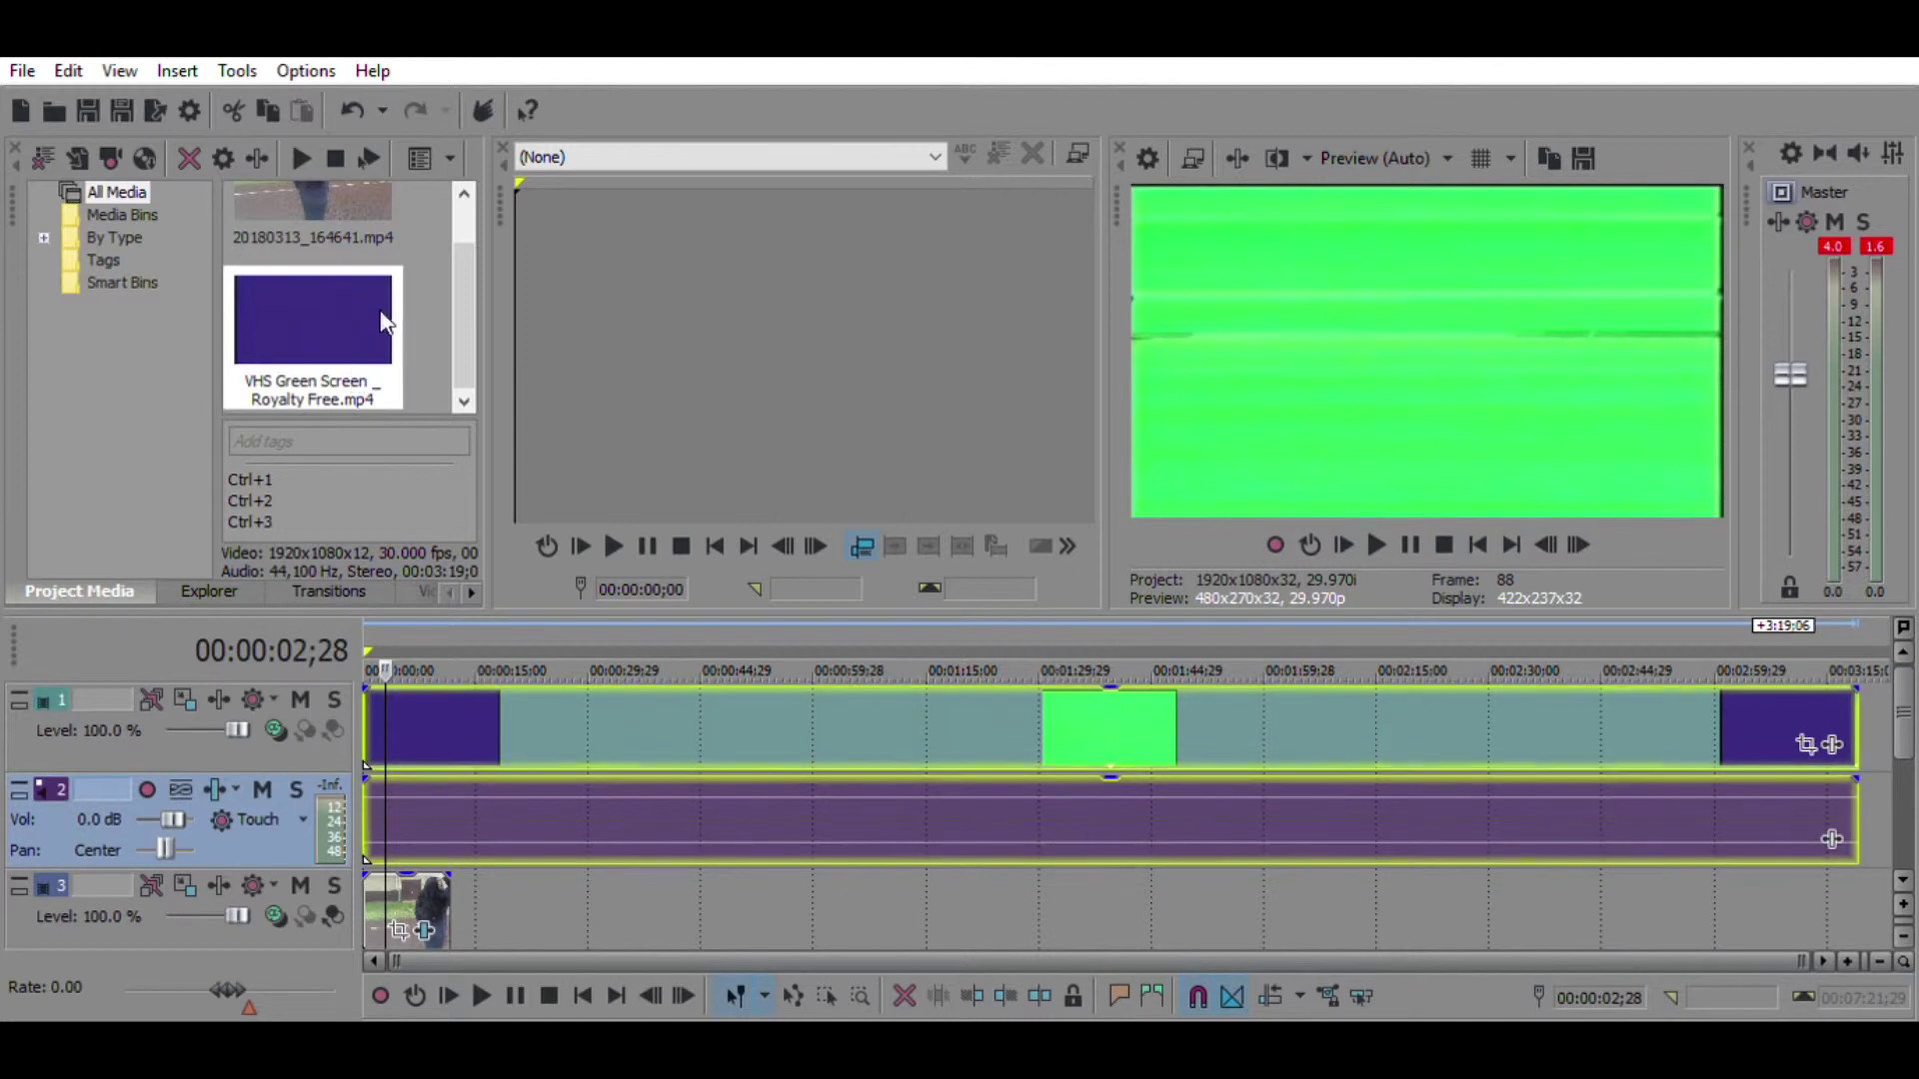
Step: Delete the VHS clip's audio event and preview the project
{"action": "key", "text": "Delete"}
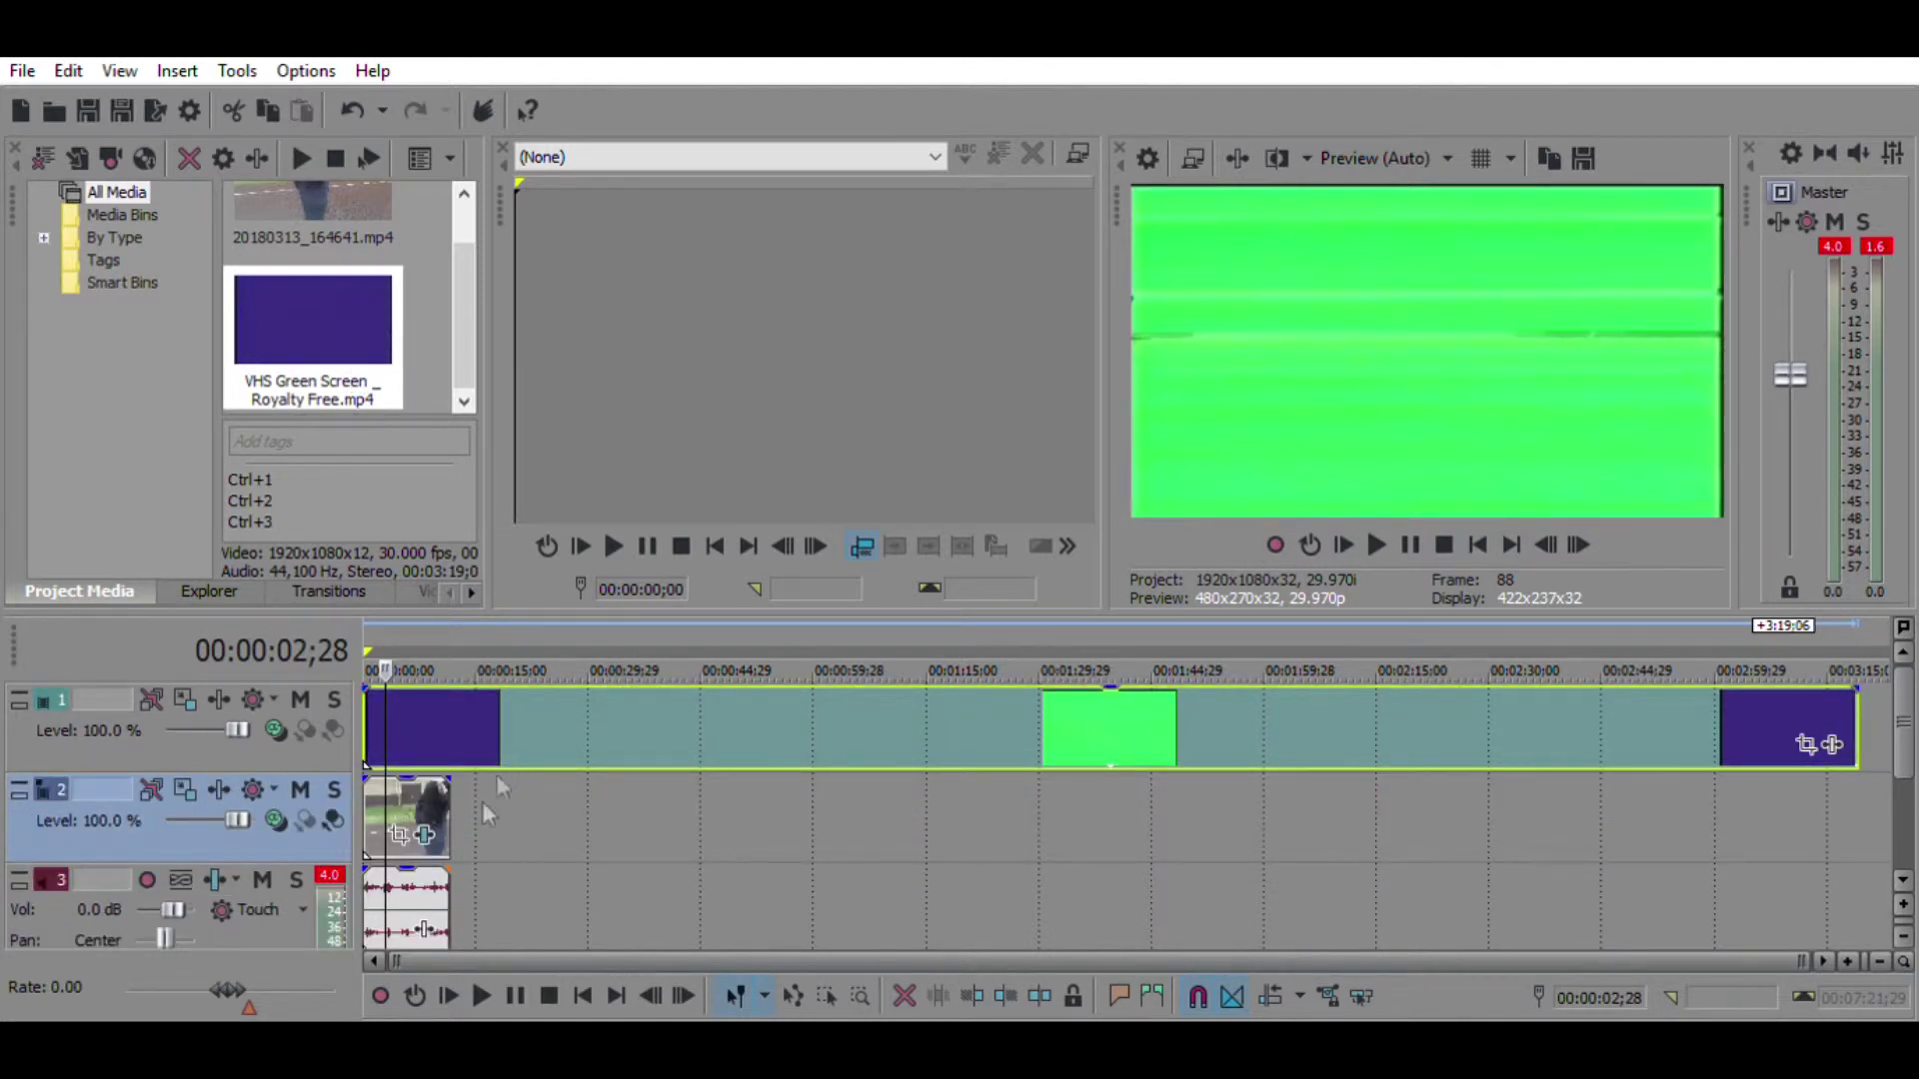
{"action": "left_click", "coordinate": [1339, 544]}
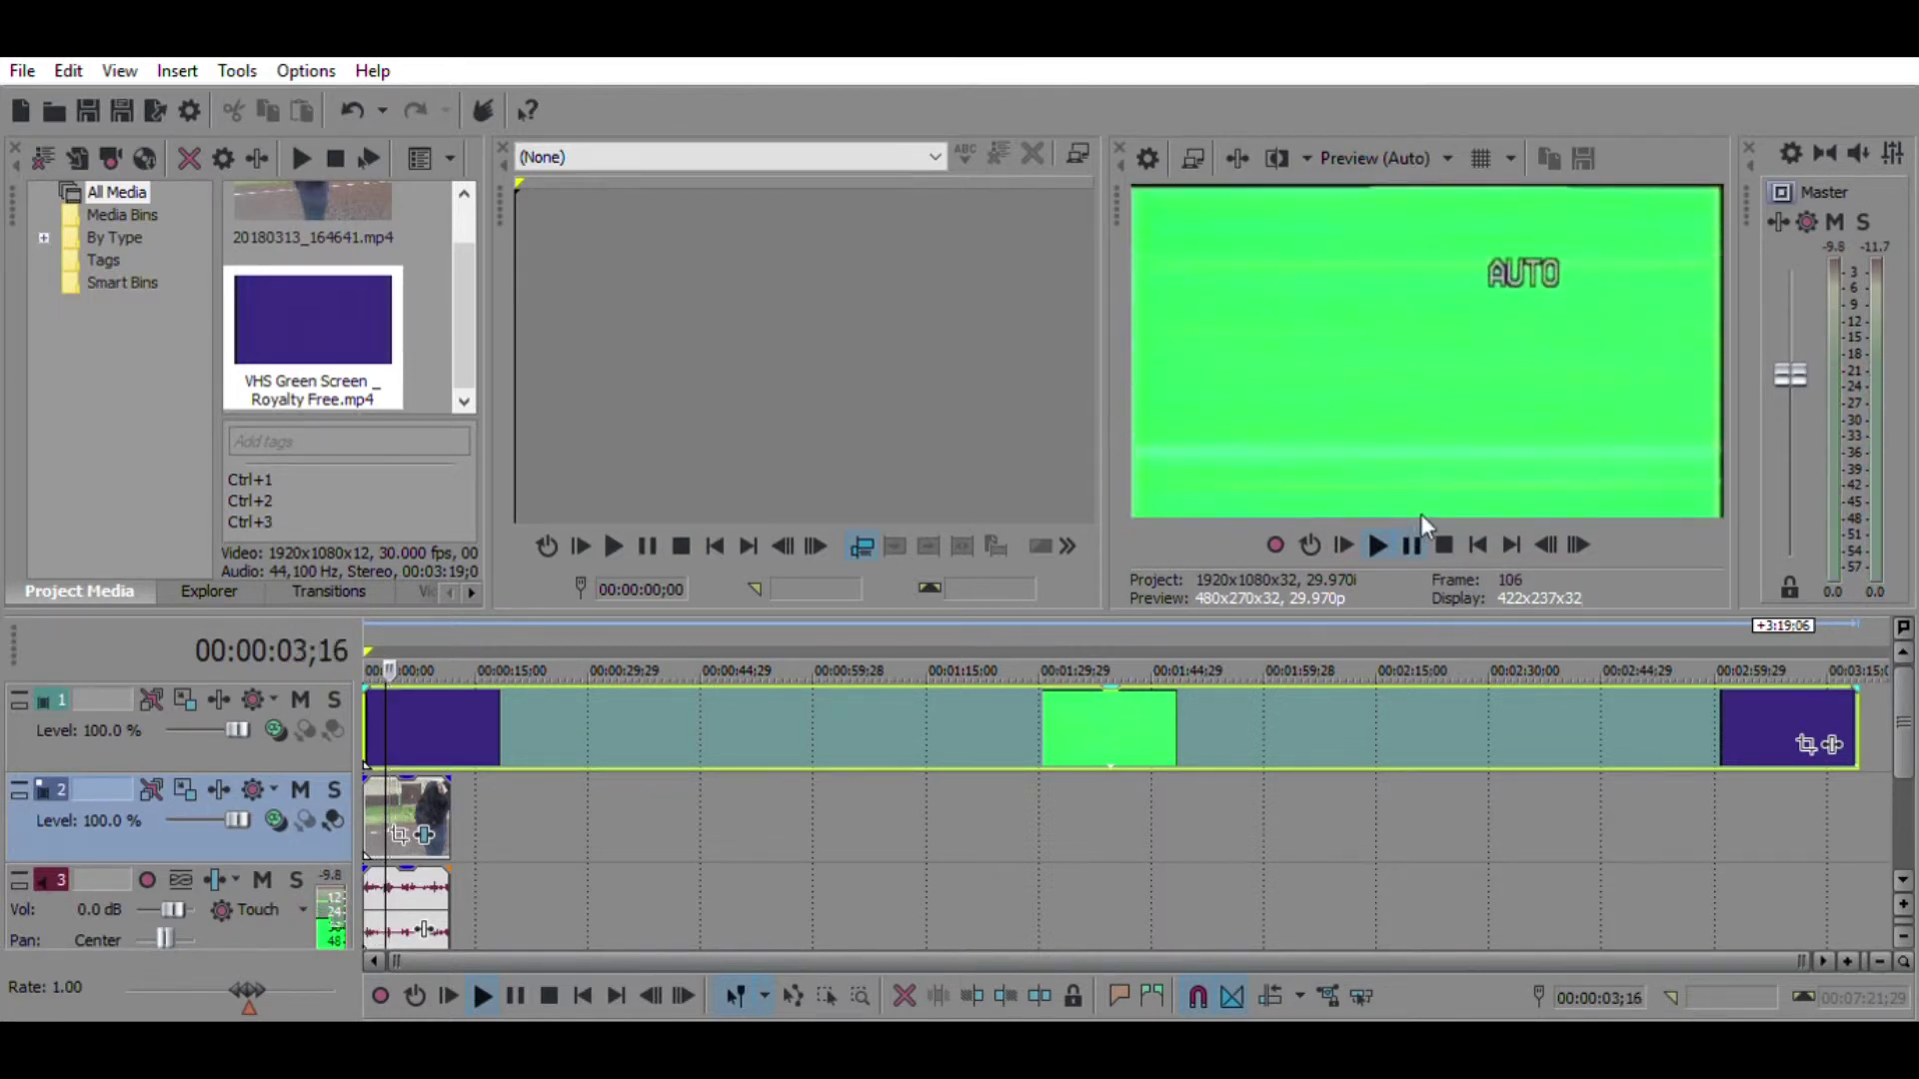
{"action": "left_click", "coordinate": [1410, 544]}
Step: Move the VHS overlay to start at 00:00:00 and trim it to the original clip's length
{"action": "left_click", "coordinate": [407, 728]}
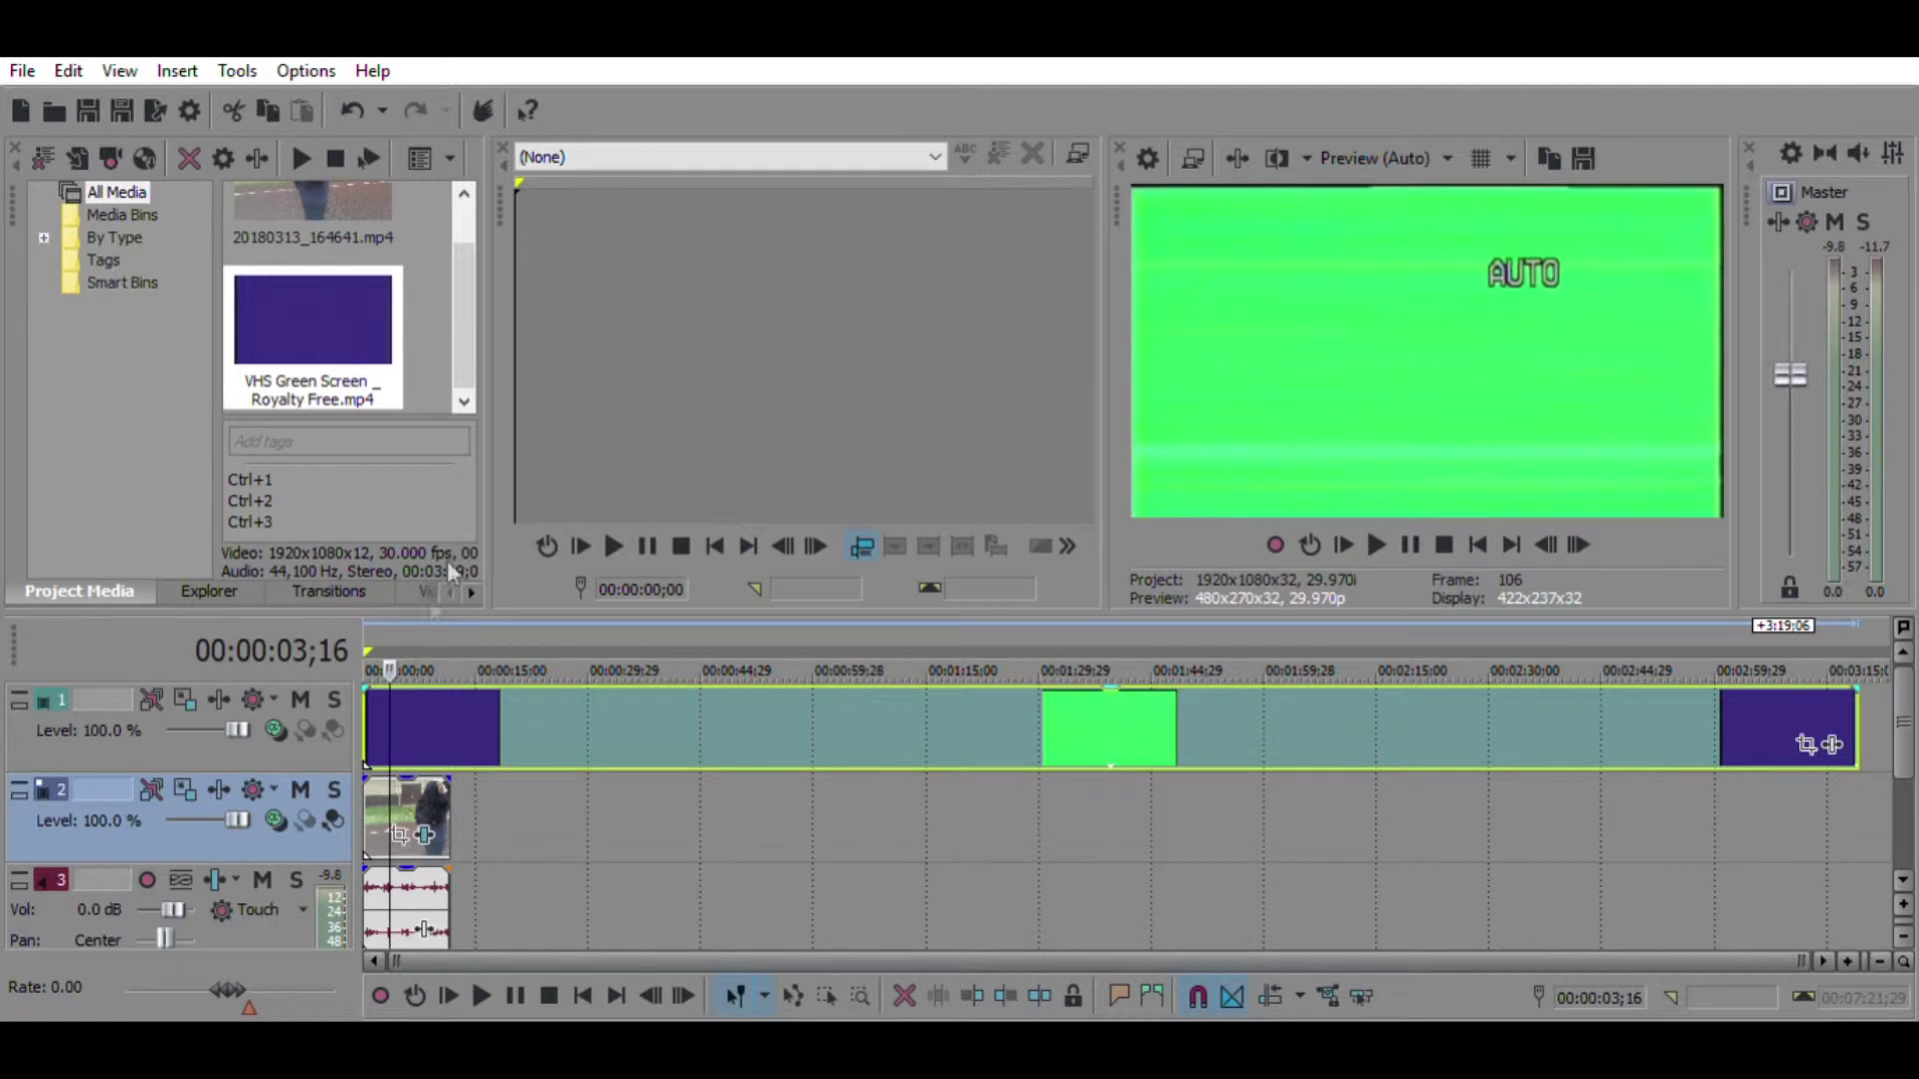
{"action": "left_click", "coordinate": [380, 698]}
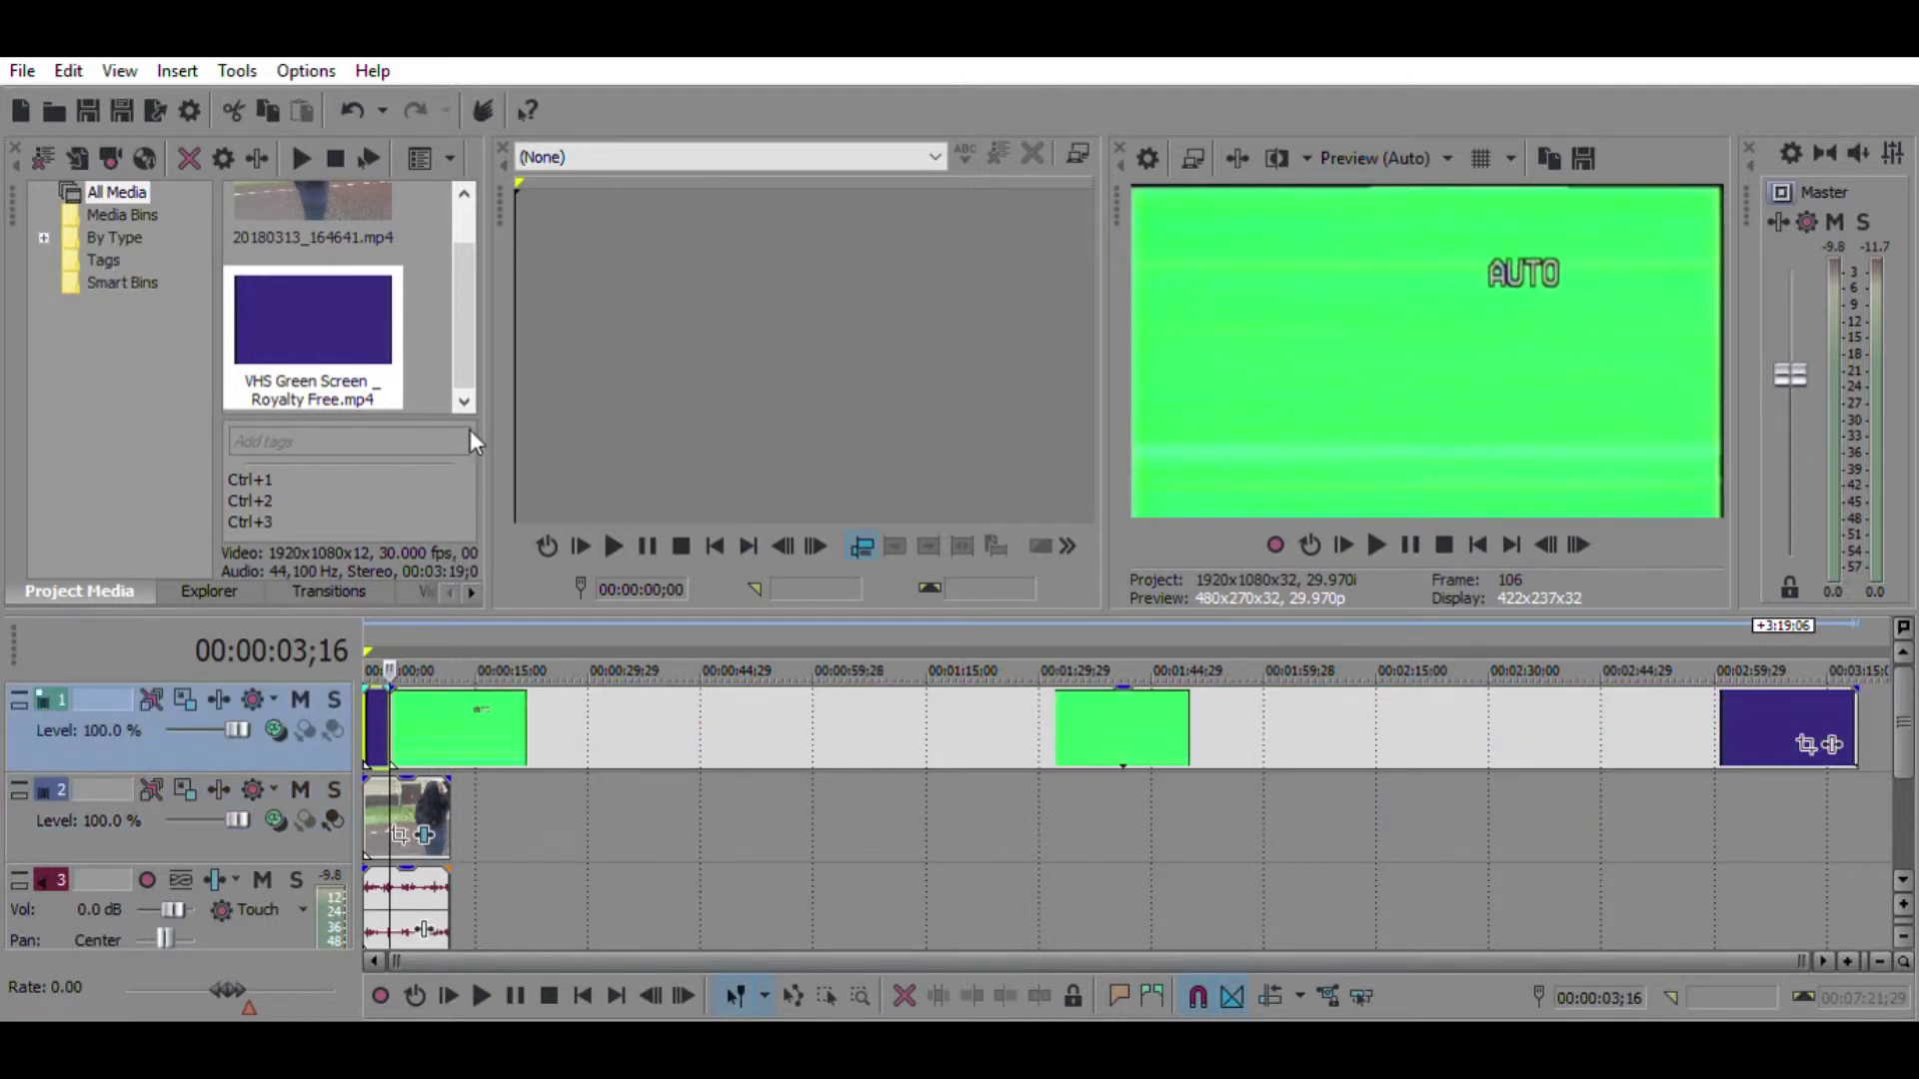
{"action": "left_click_drag", "start_coordinate": [568, 735], "coordinate": [440, 744]}
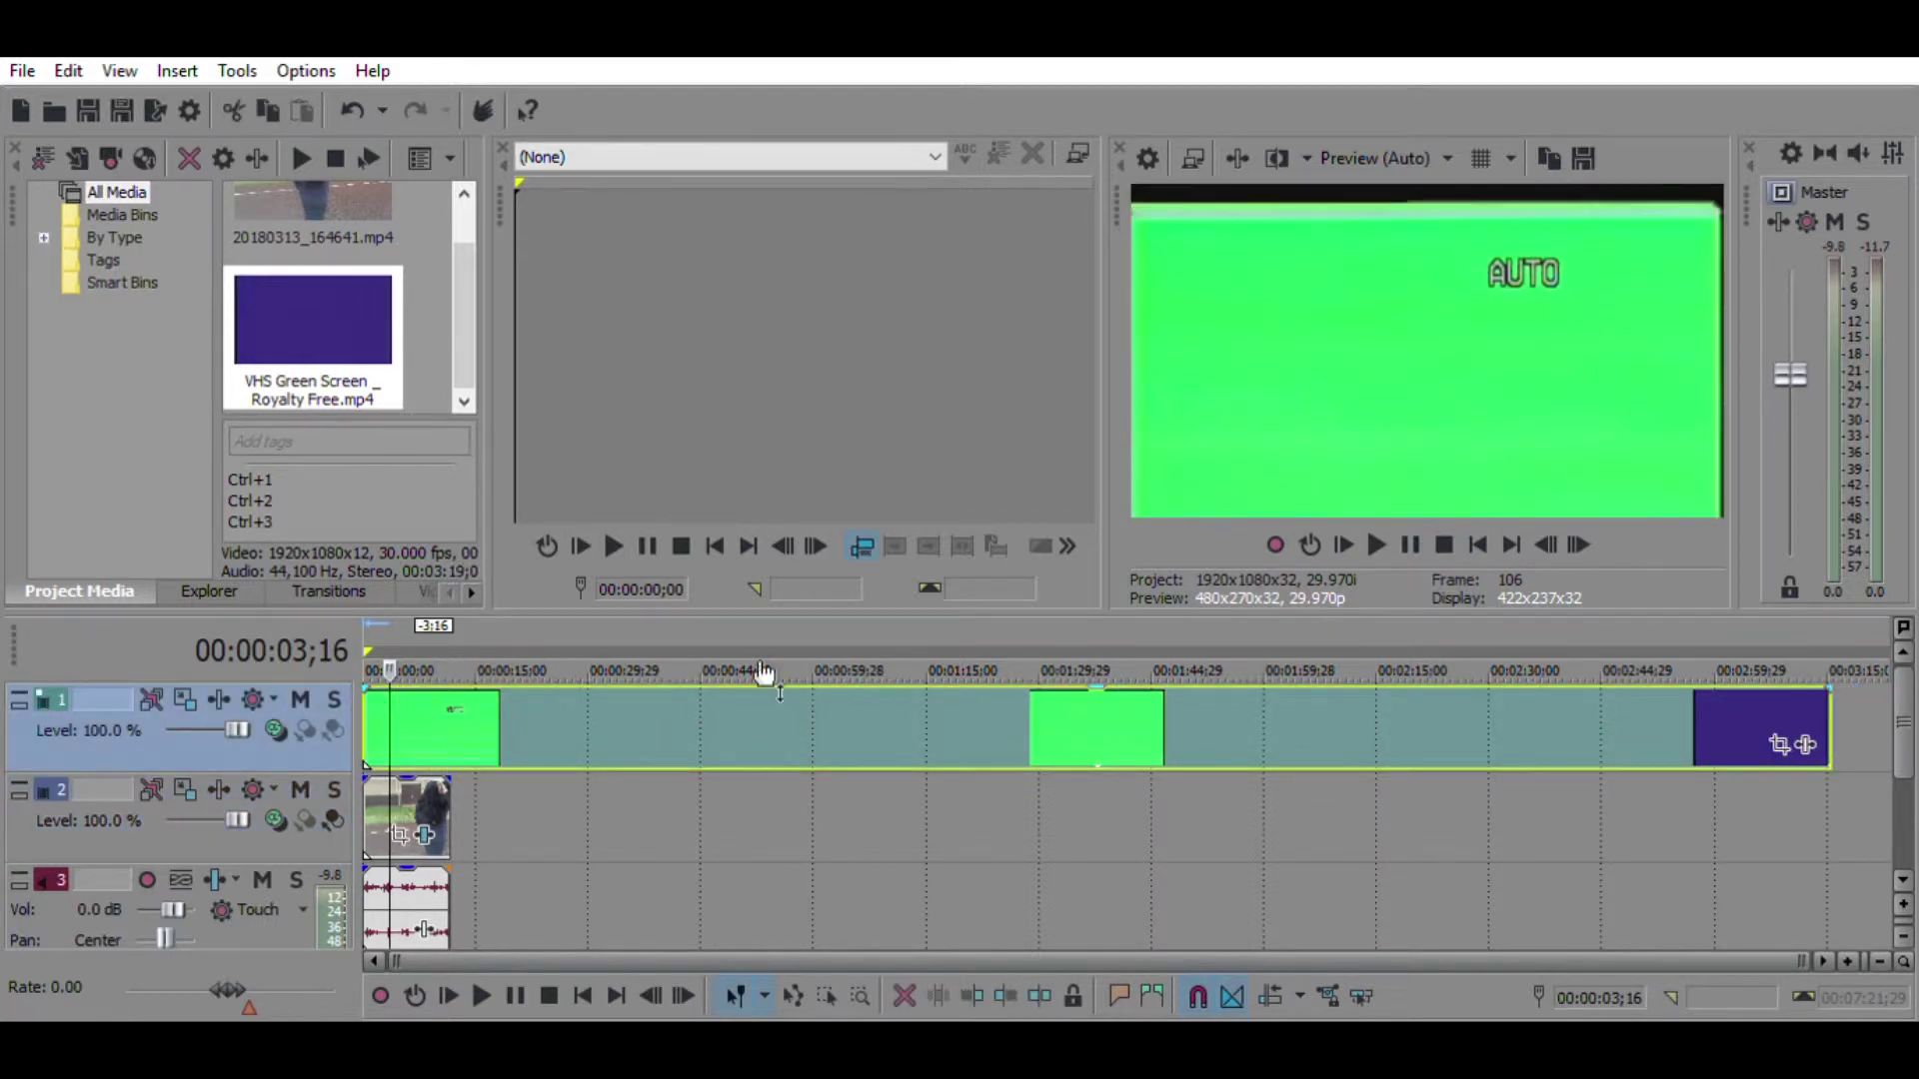
{"action": "left_click", "coordinate": [1341, 543]}
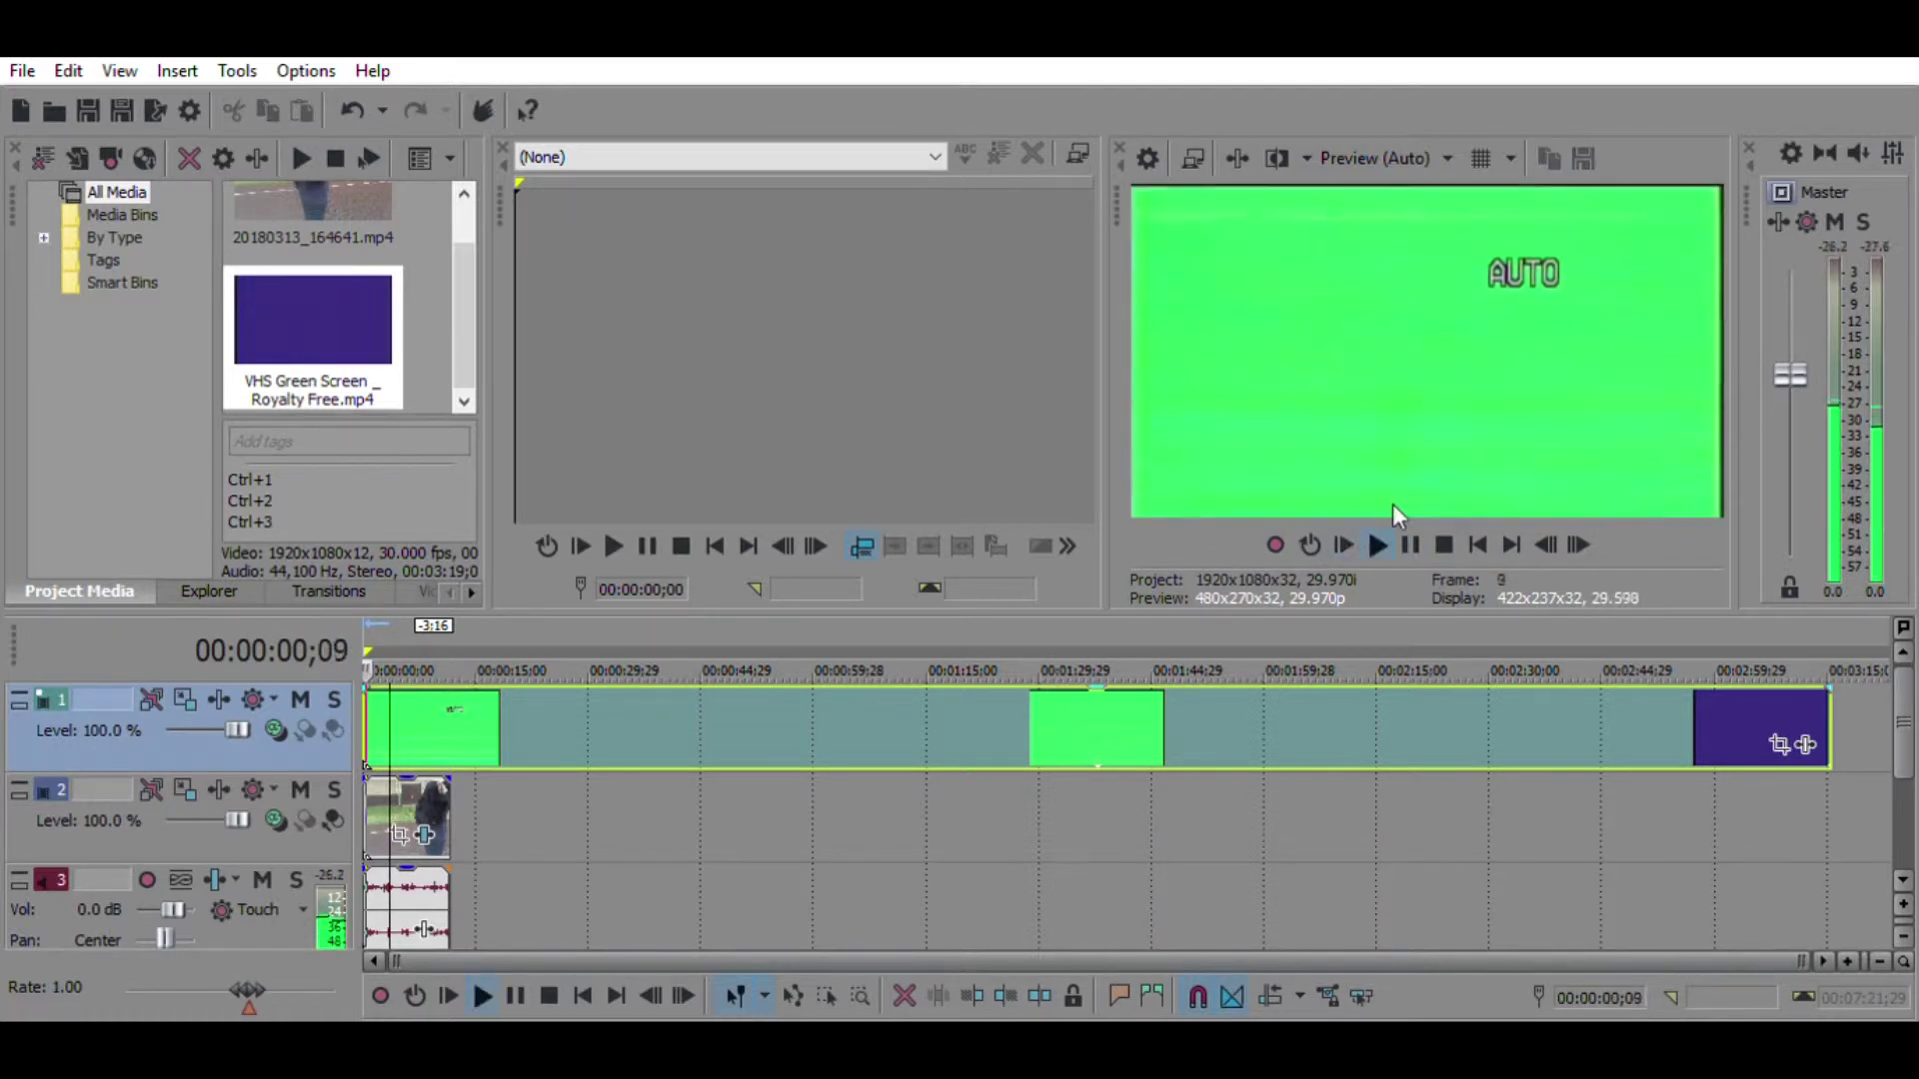
{"action": "left_click_drag", "start_coordinate": [1829, 725], "coordinate": [450, 724]}
{"action": "left_click", "coordinate": [471, 587]}
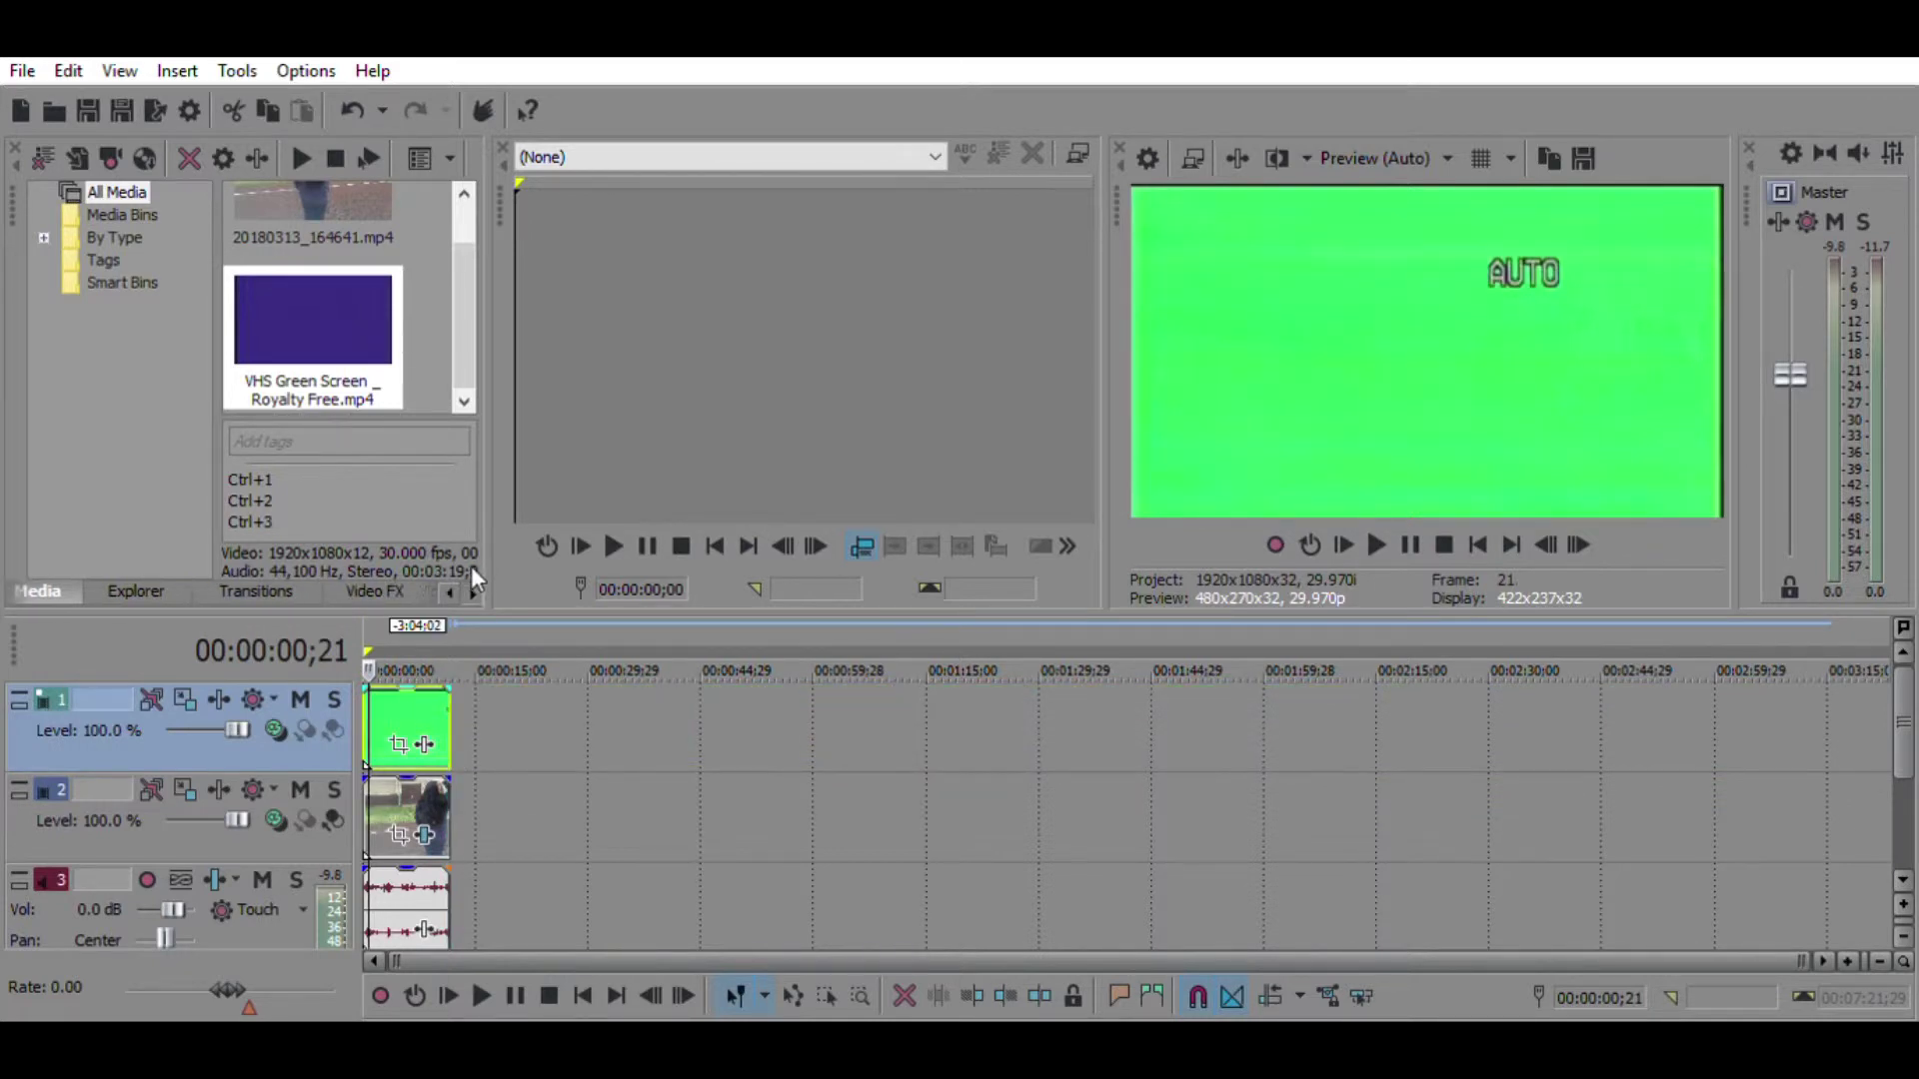
Step: Apply the Chroma Keyer Green Screen preset to the VHS overlay and preview the keyed result
{"action": "left_click", "coordinate": [372, 587]}
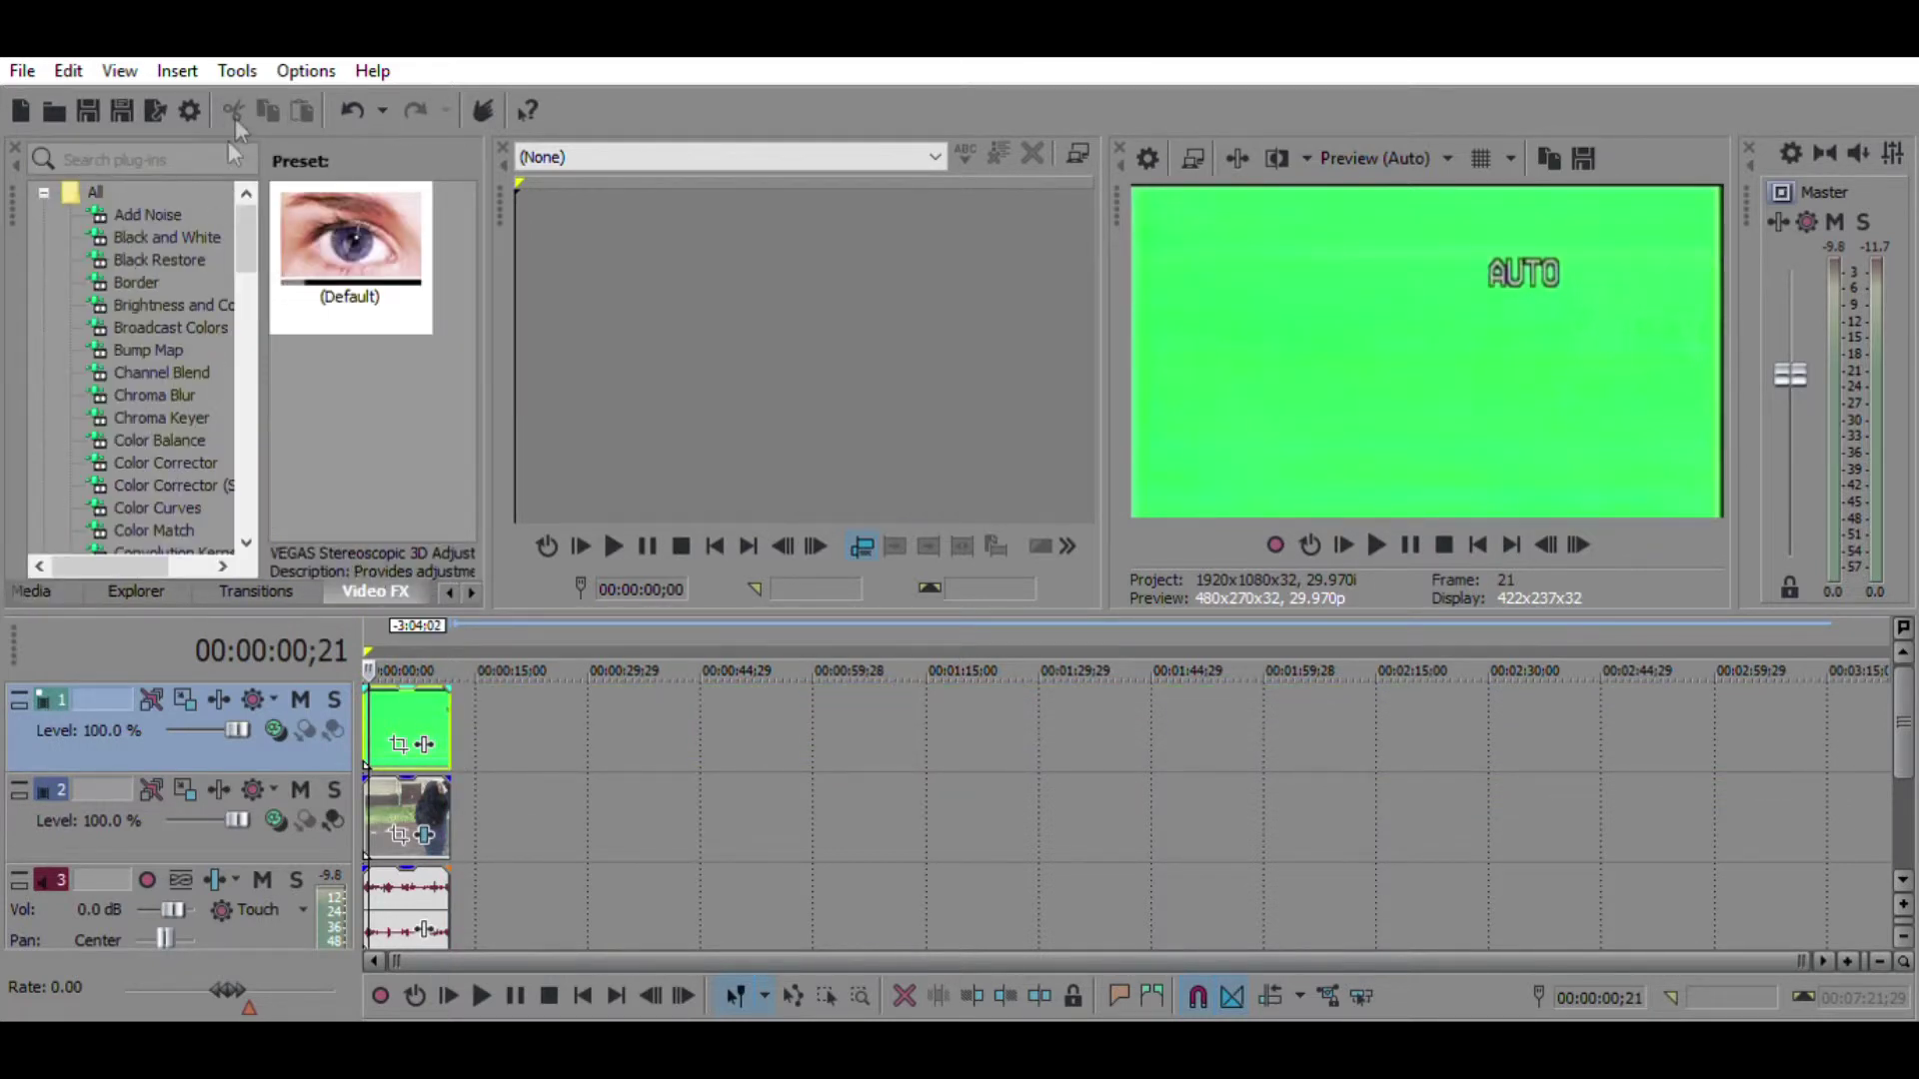
{"action": "left_click", "coordinate": [169, 416]}
{"action": "scroll", "coordinate": [349, 390], "scroll_direction": "down", "scroll_amount": 1}
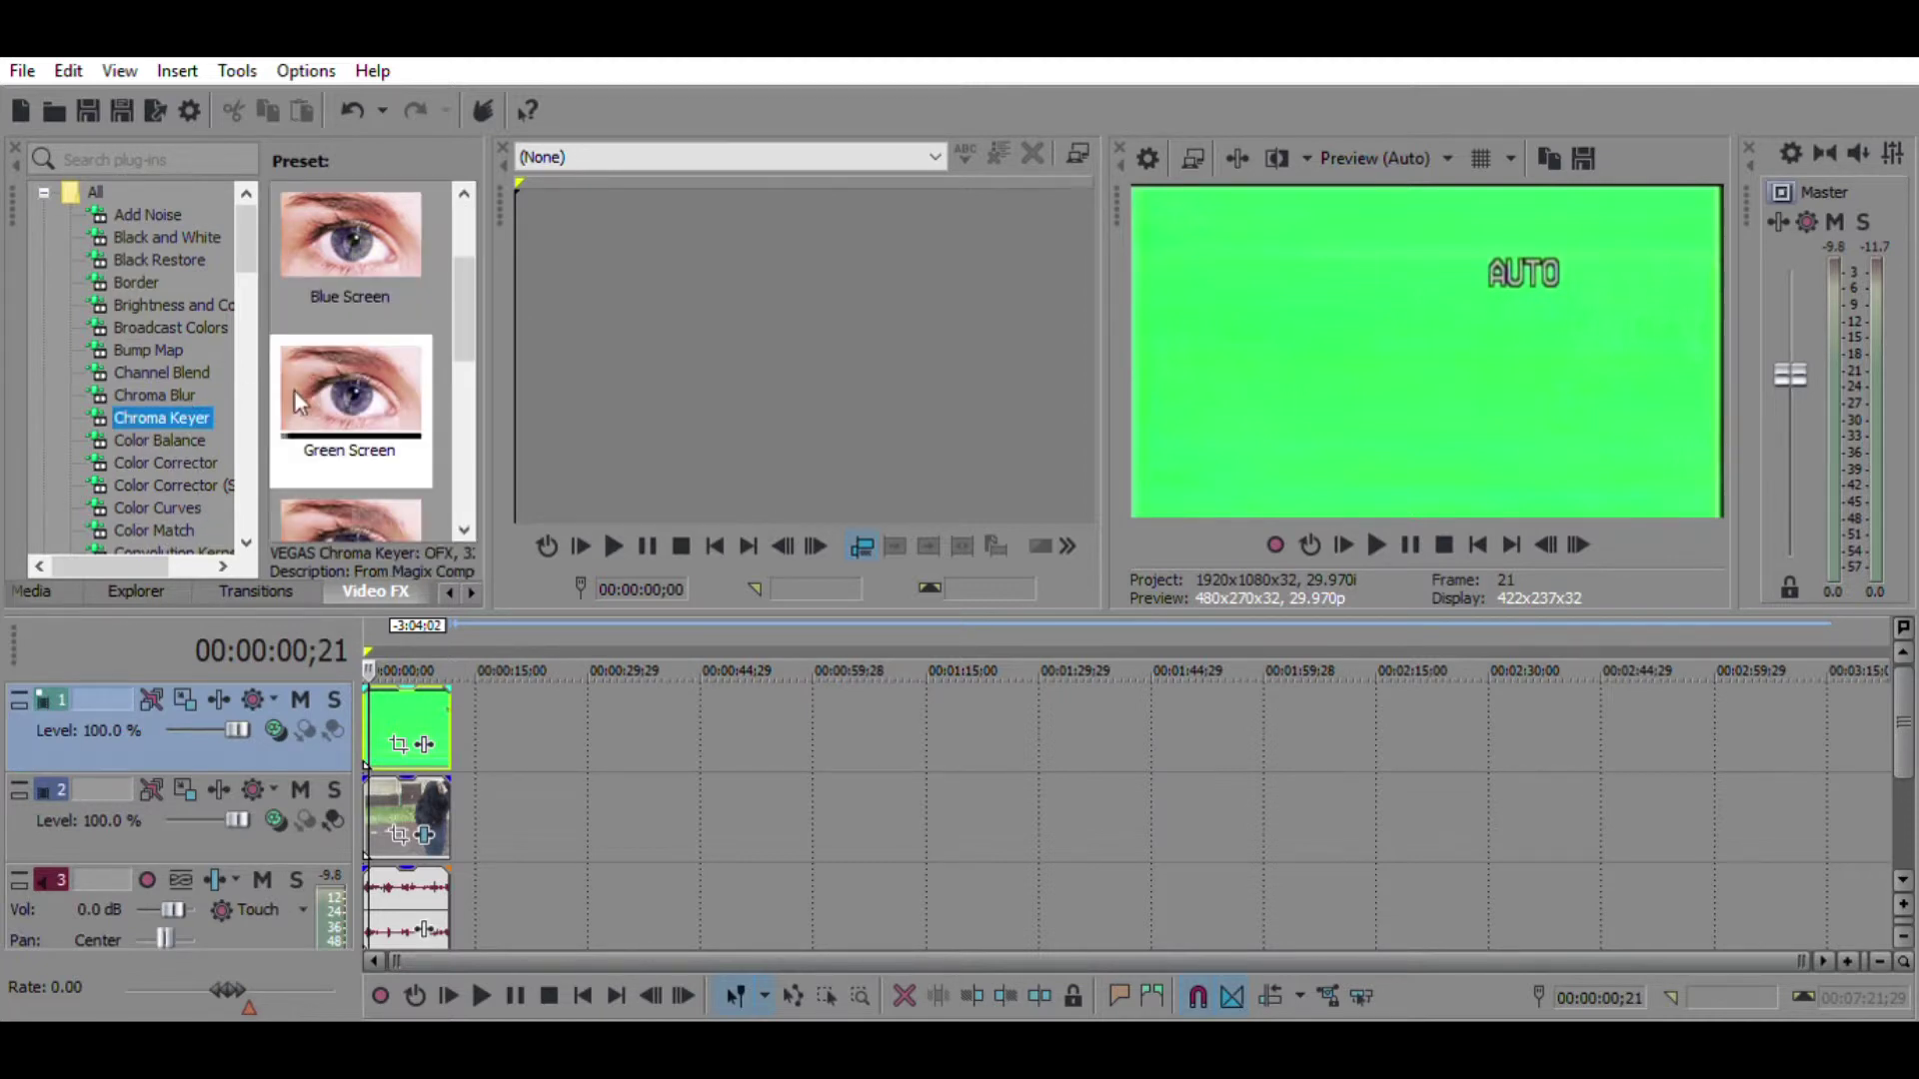
{"action": "scroll", "coordinate": [465, 774], "scroll_direction": "up", "scroll_amount": 1}
{"action": "left_click_drag", "start_coordinate": [352, 400], "coordinate": [379, 676]}
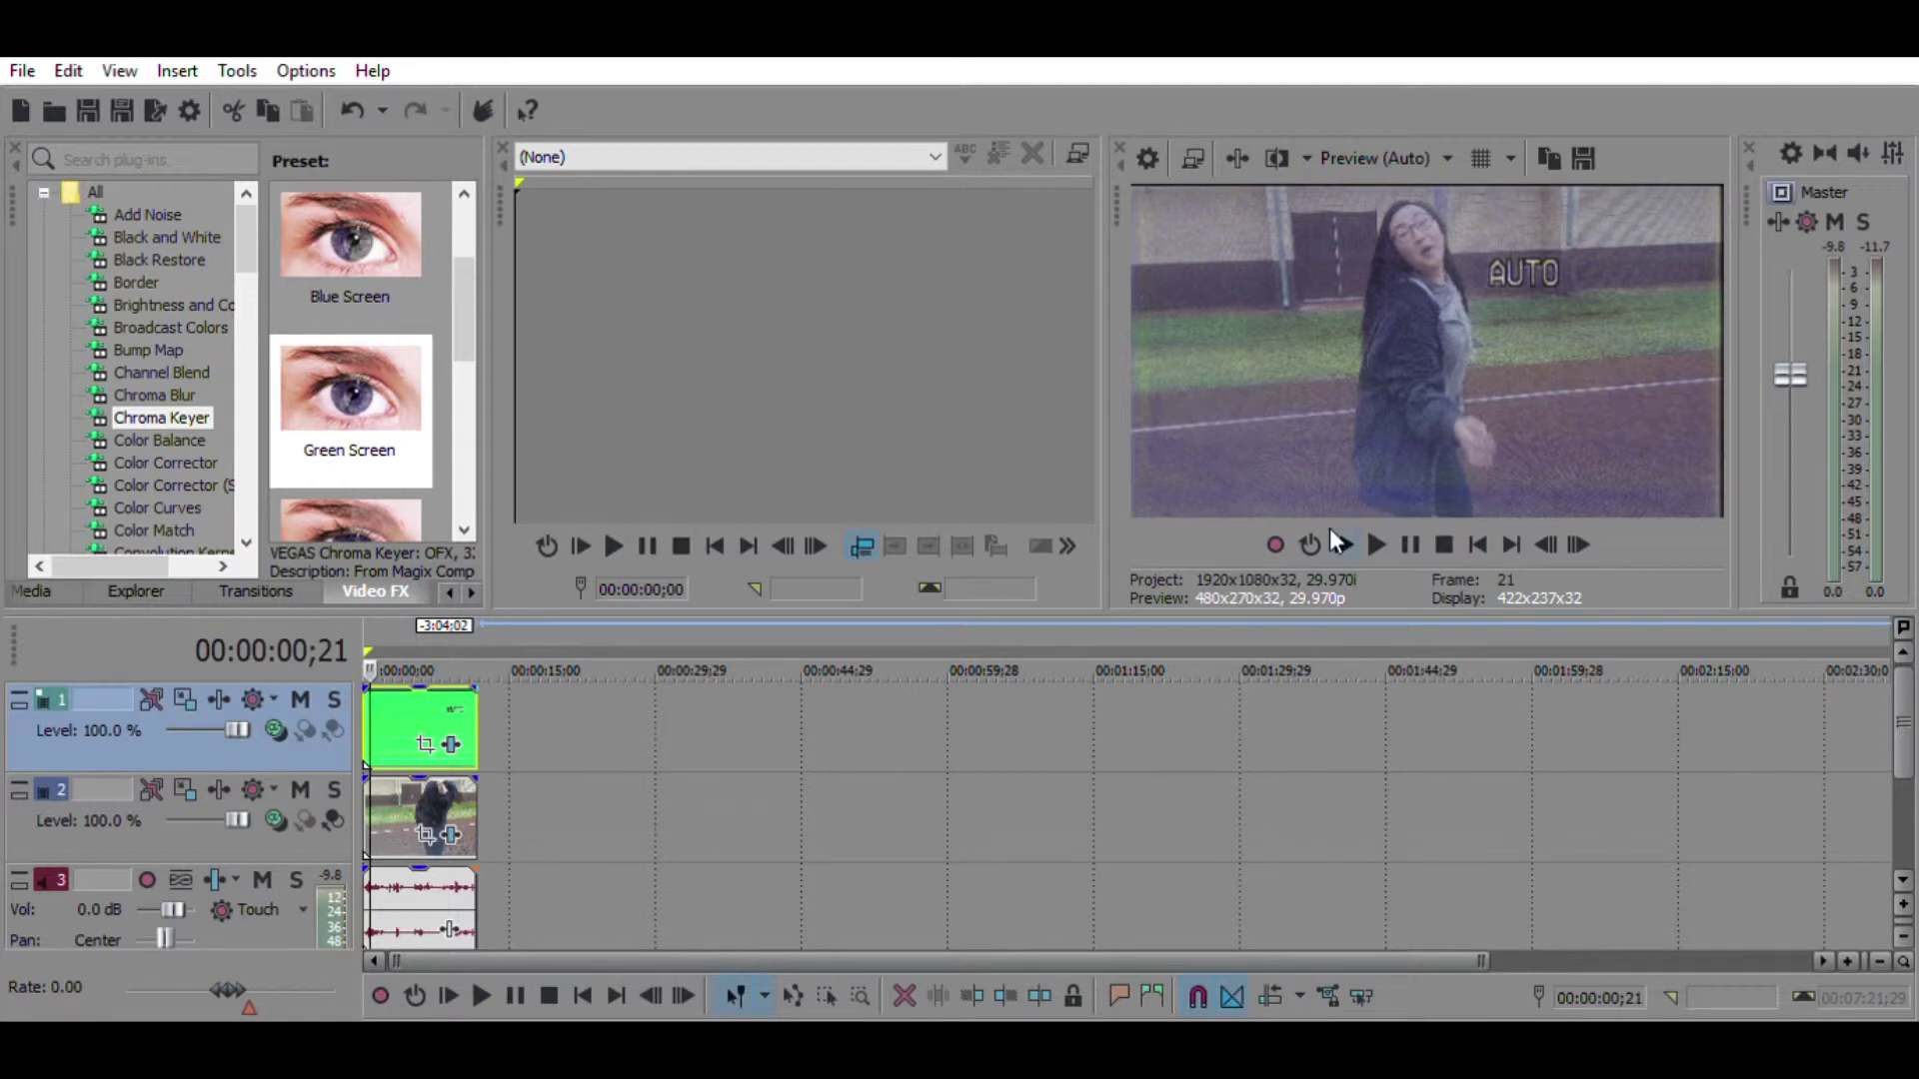
{"action": "left_click", "coordinate": [1377, 545]}
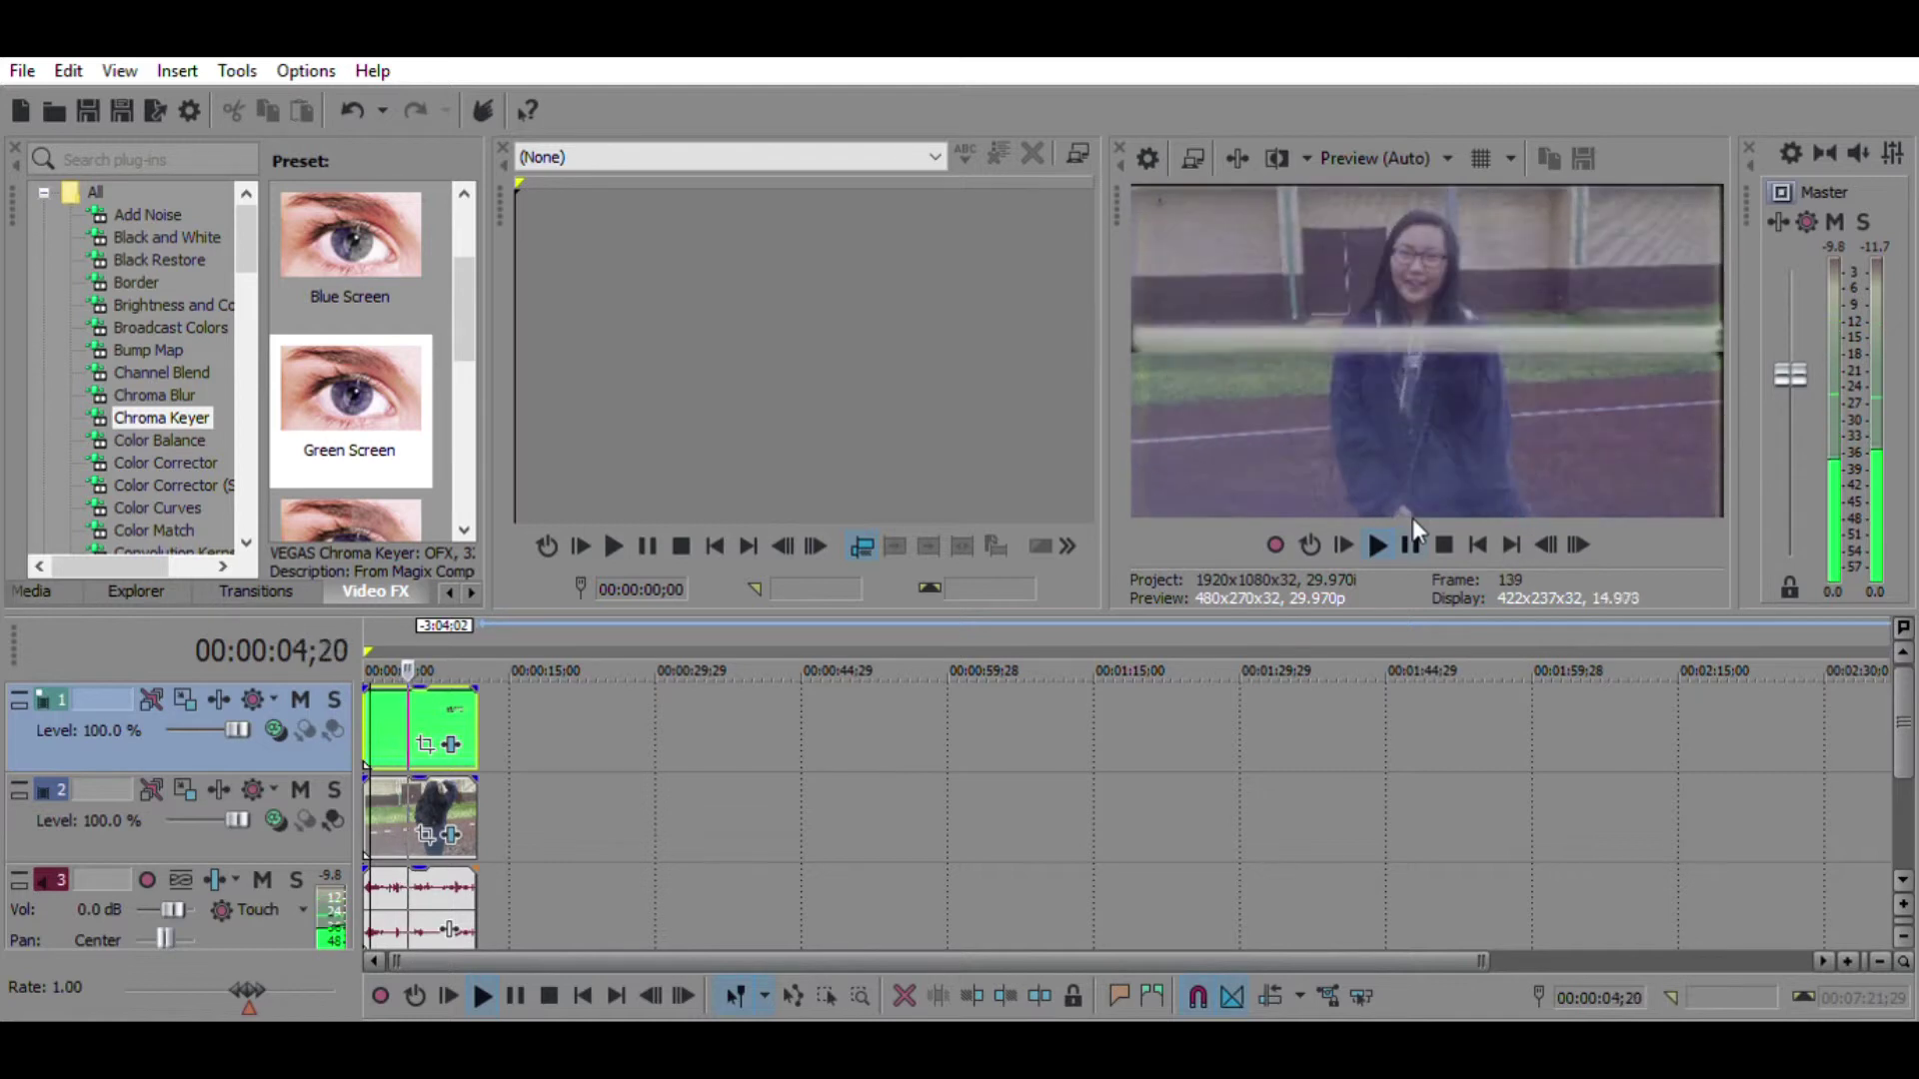
{"action": "left_click", "coordinate": [1410, 545]}
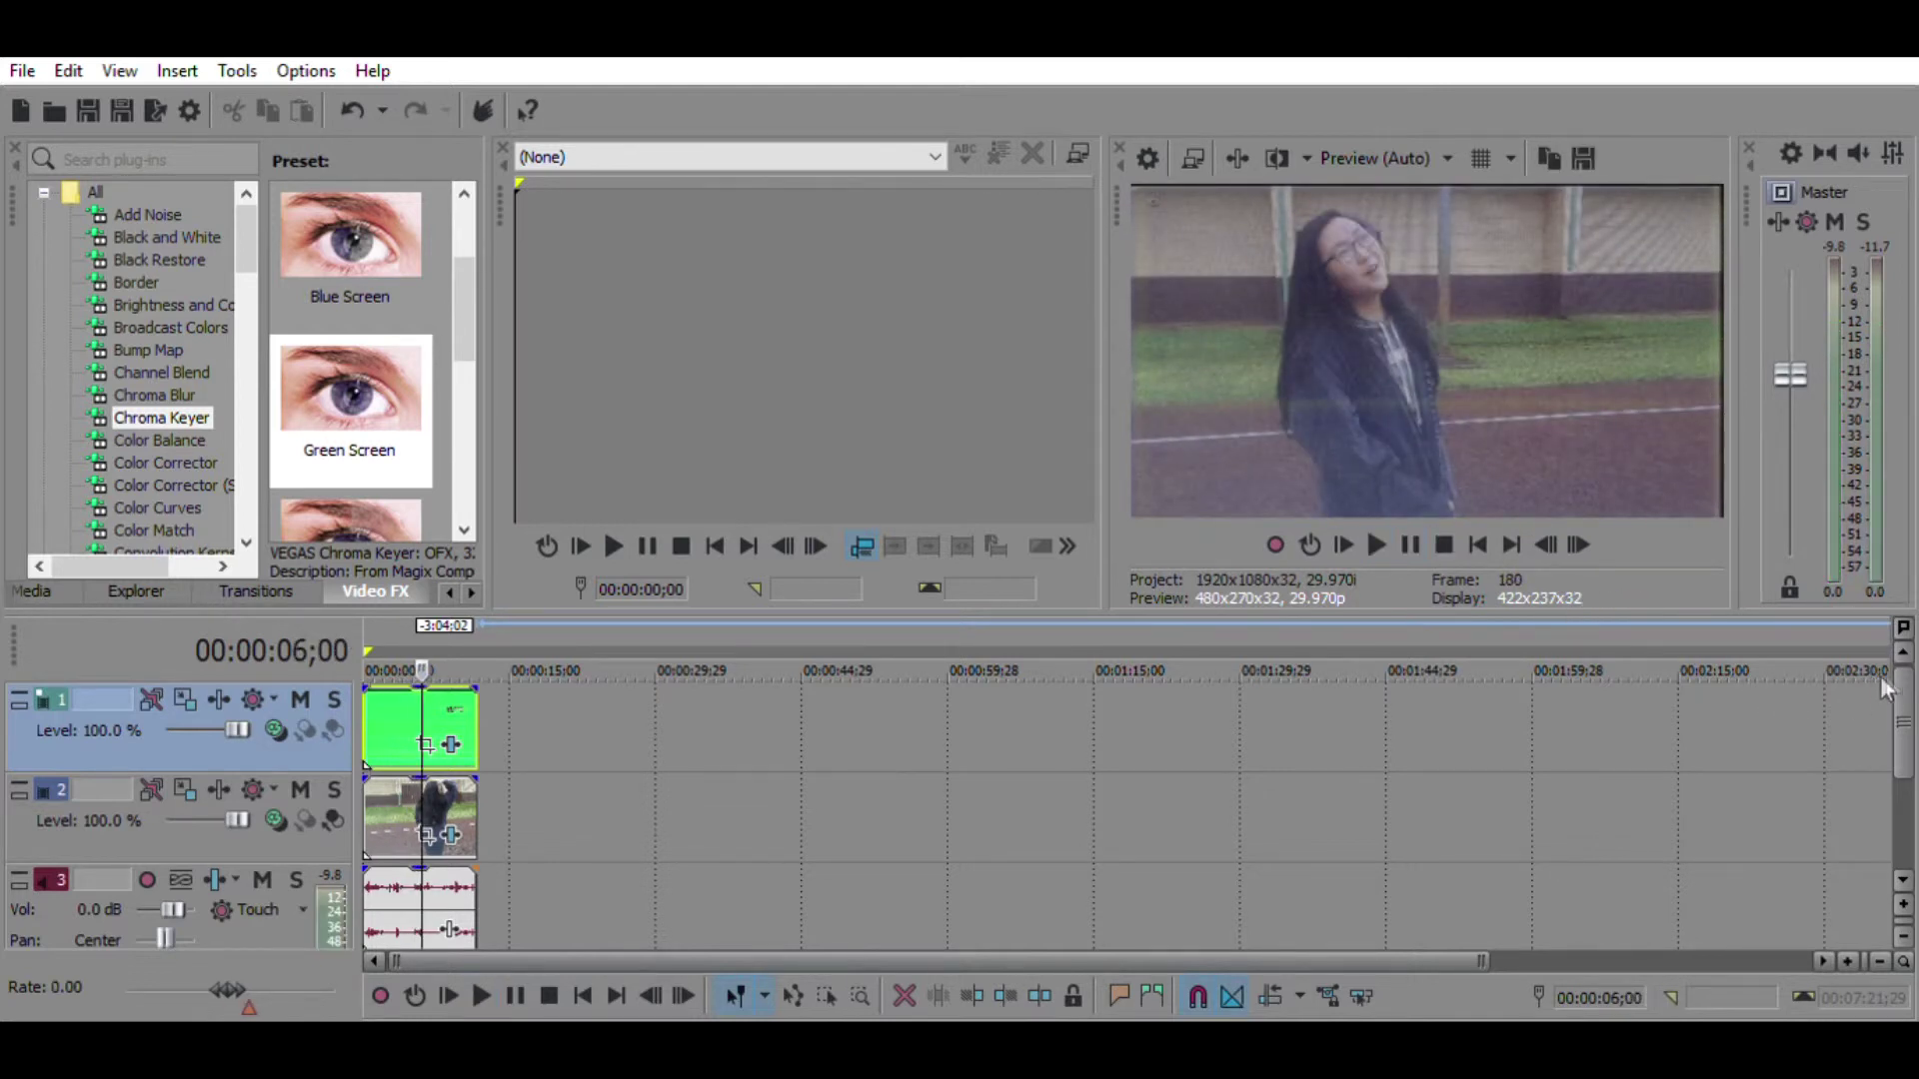
Step: Add a Resonant Filter track effect to audio track 3: 1,280 Hz, 100% resonance, high pass
{"action": "left_click_drag", "start_coordinate": [1902, 721], "coordinate": [1902, 800]}
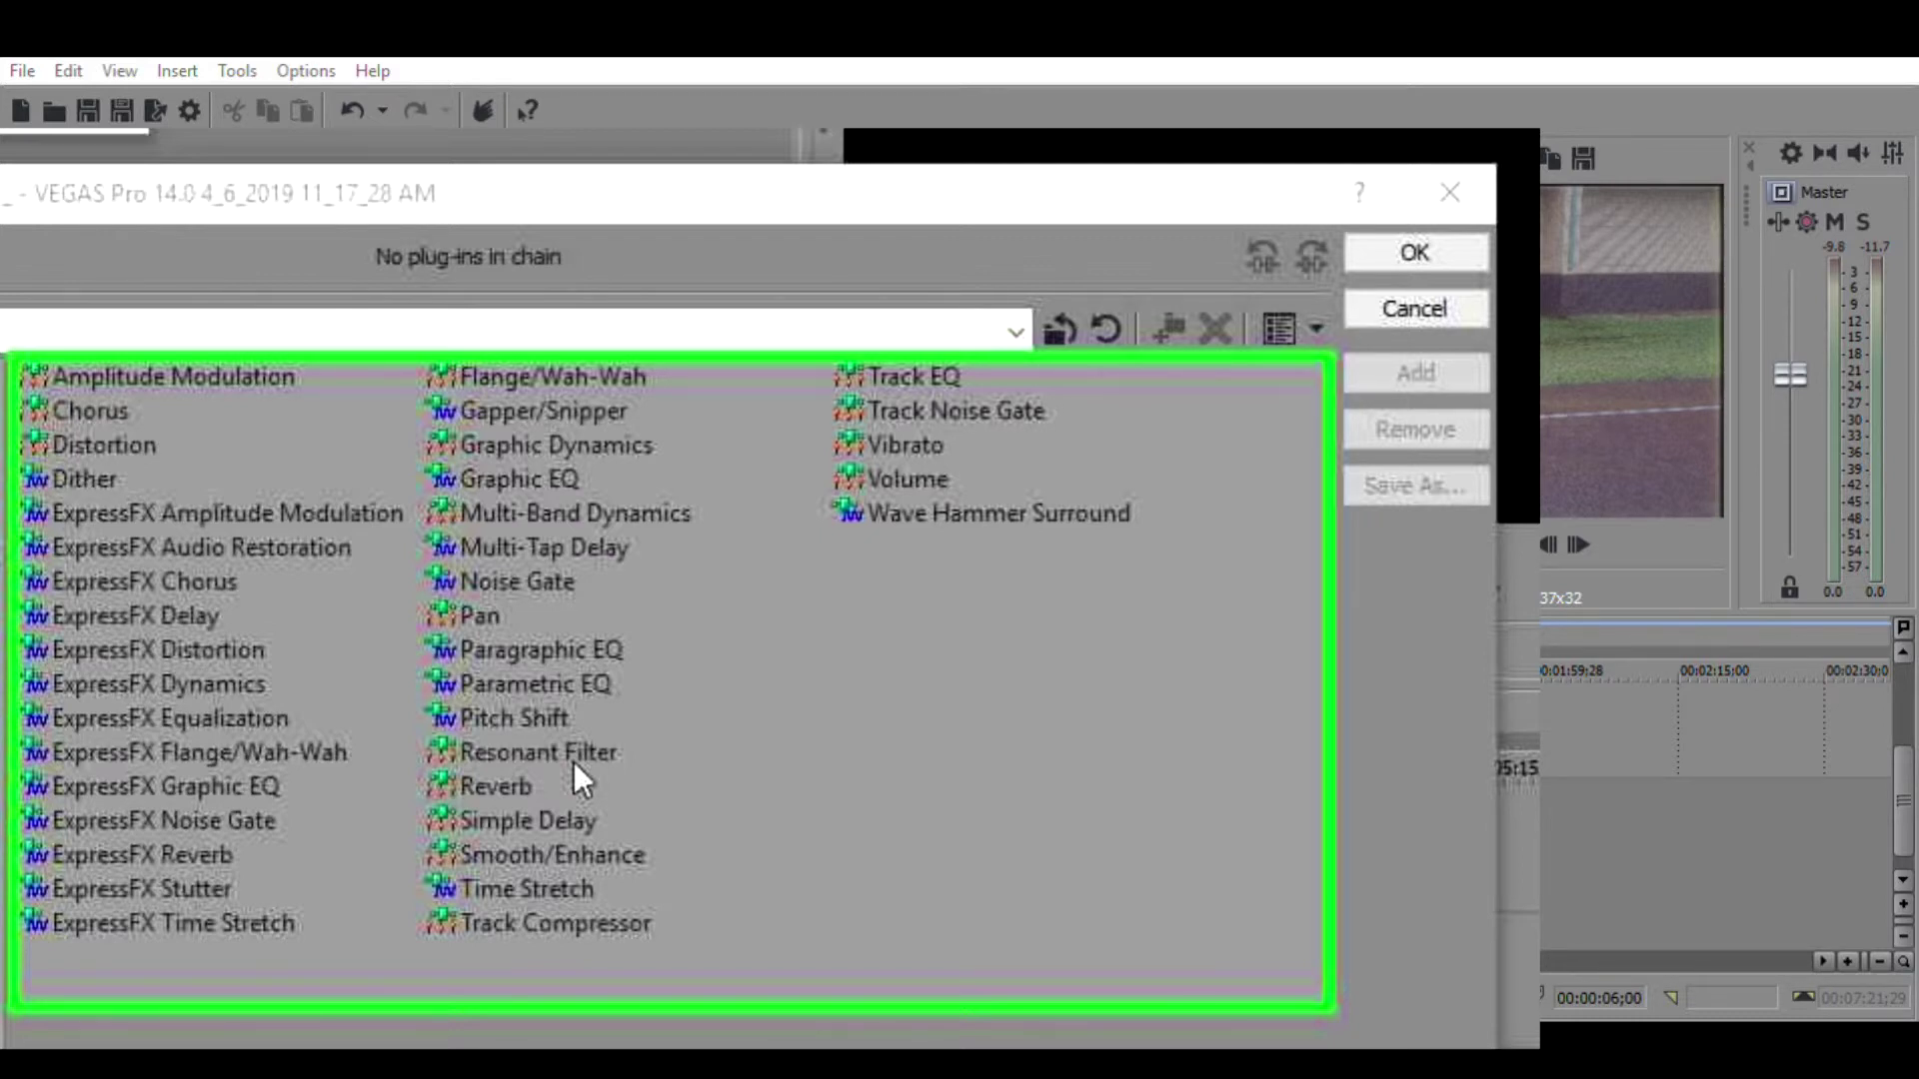
{"action": "left_click", "coordinate": [574, 761]}
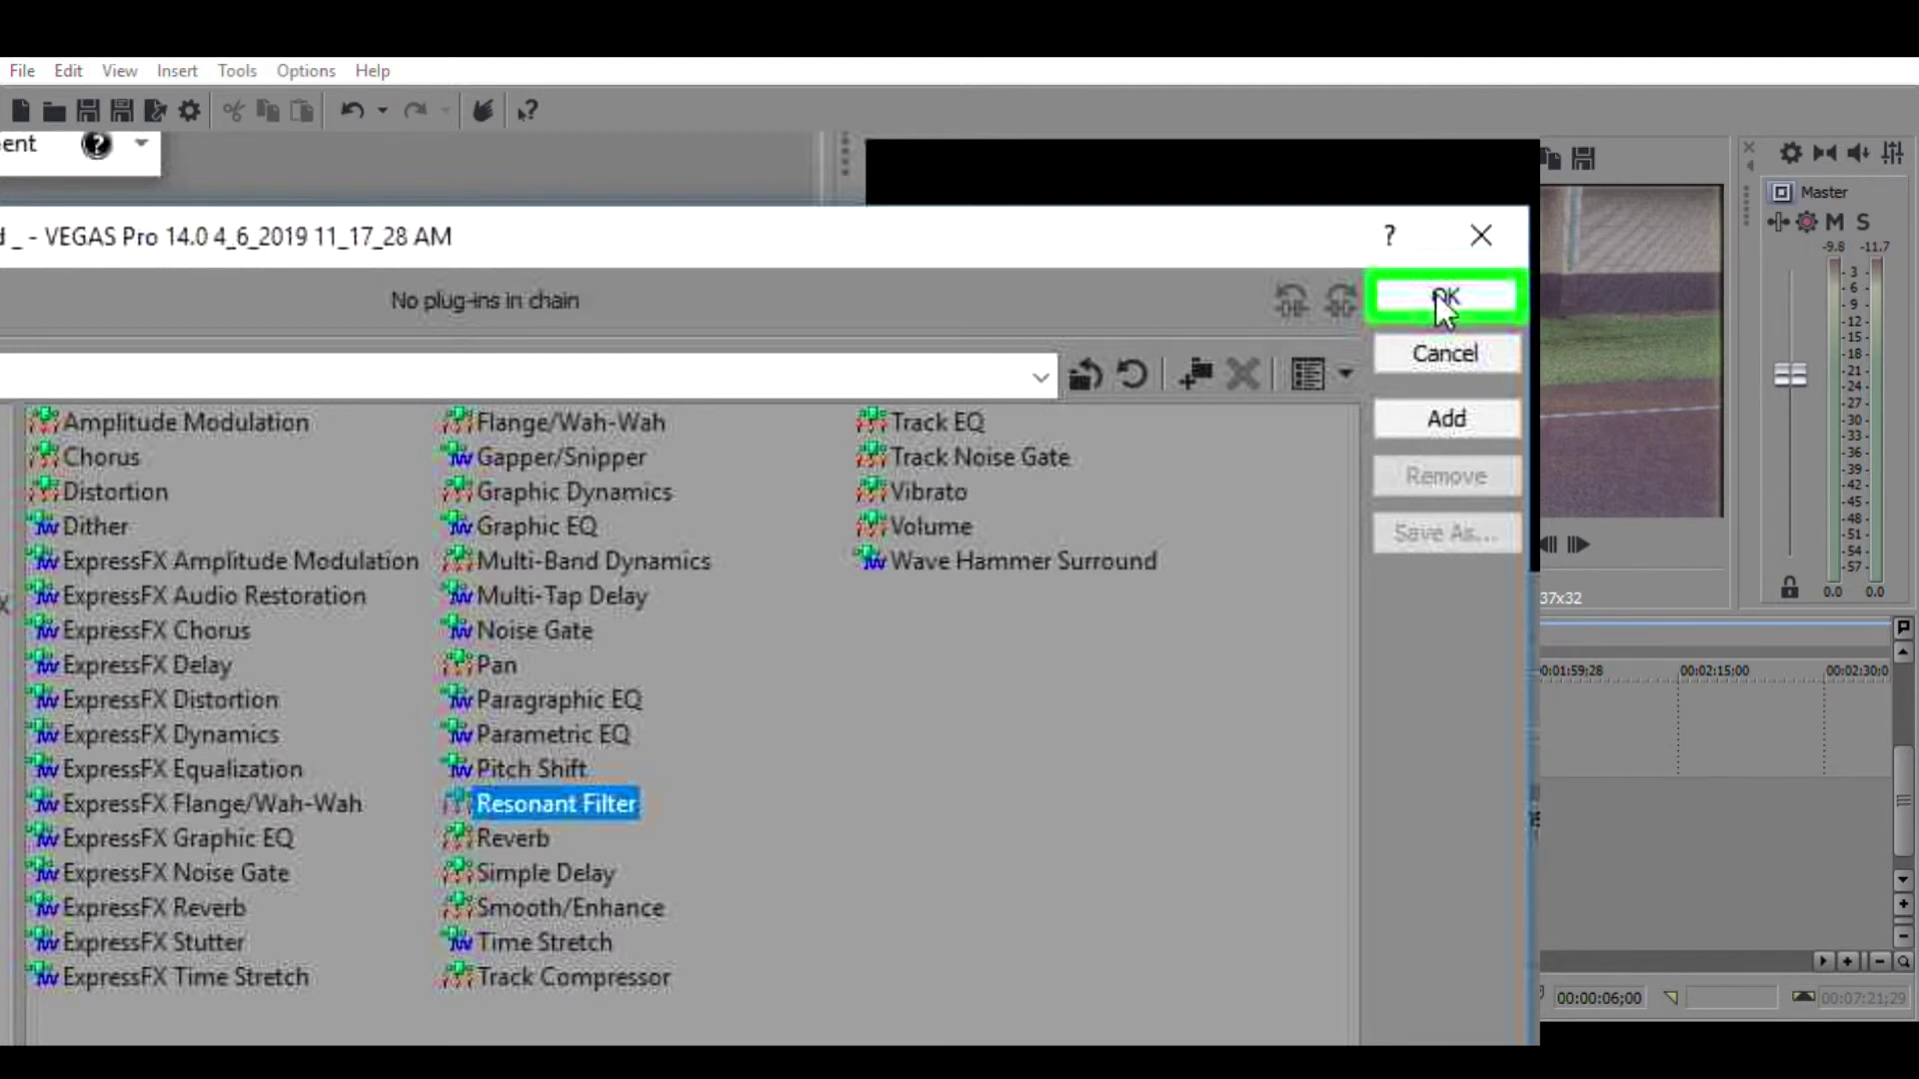
{"action": "left_click", "coordinate": [1435, 292]}
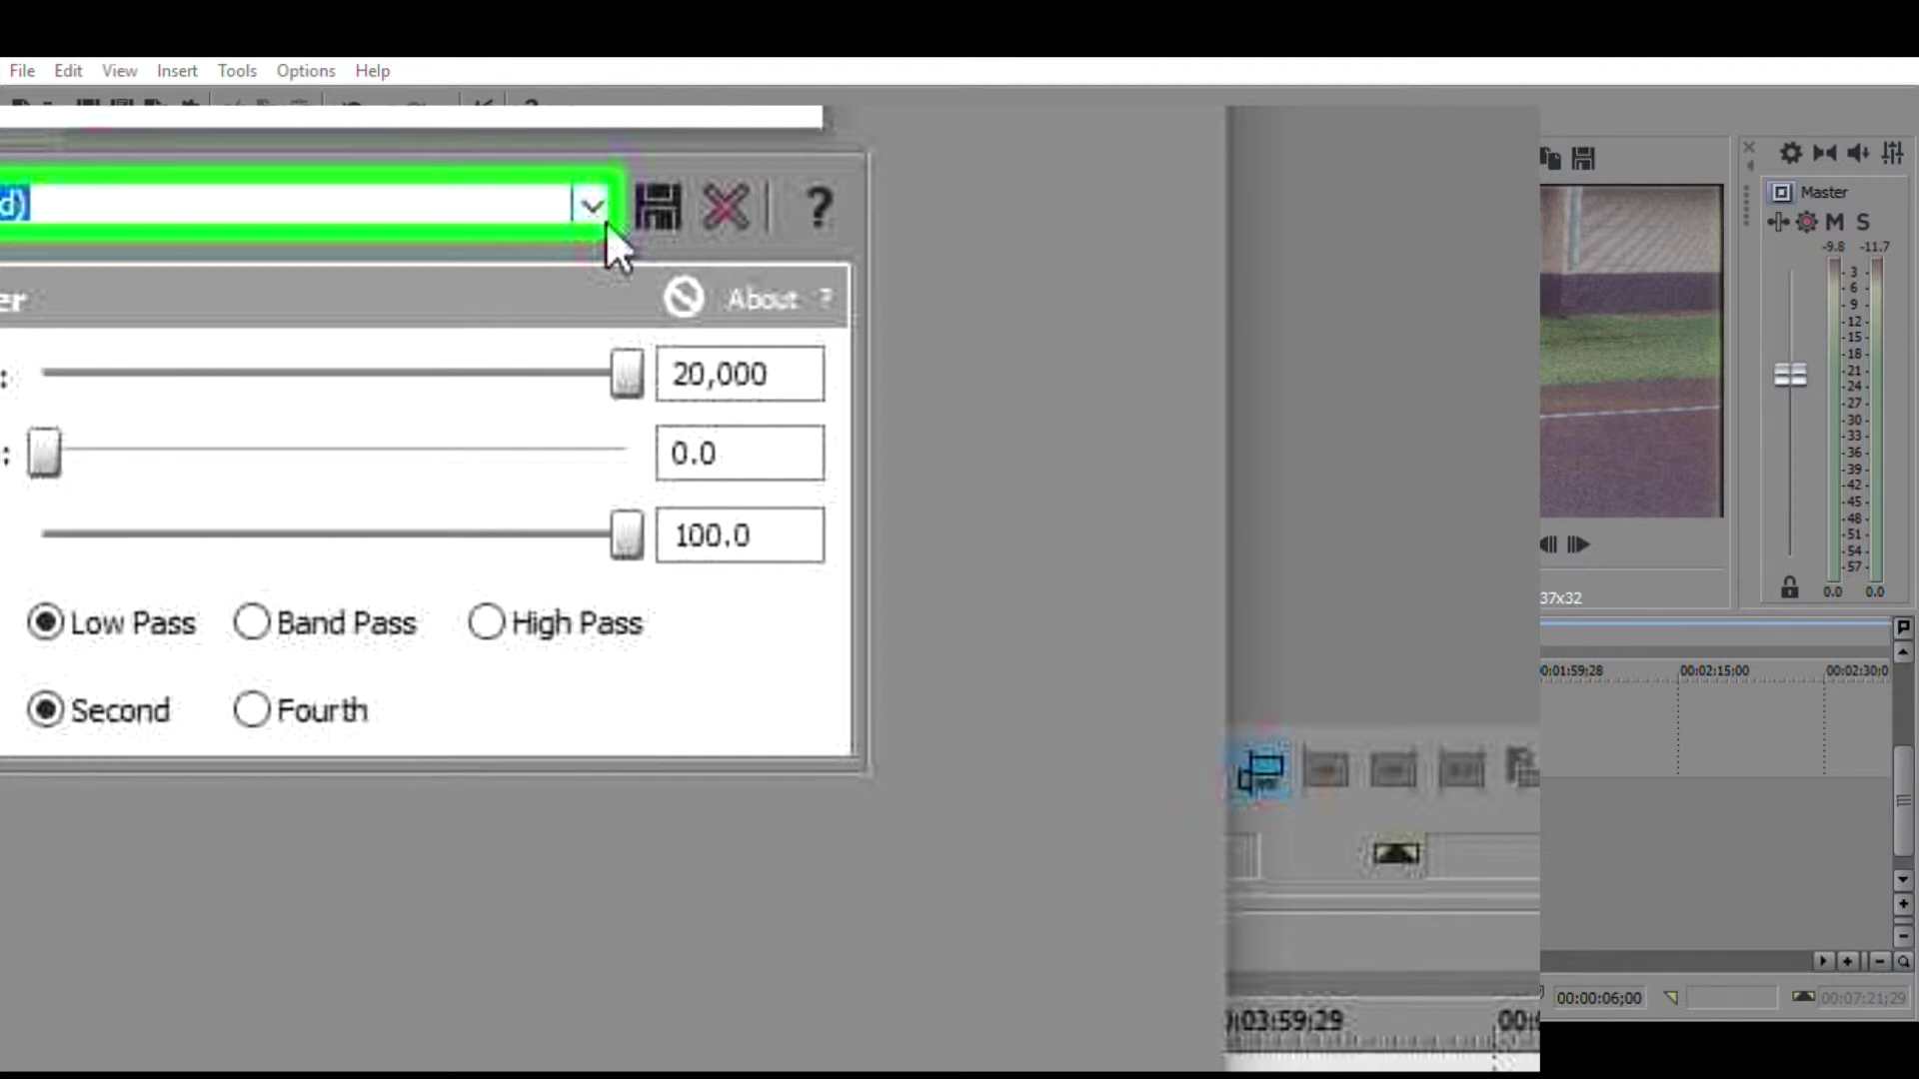
{"action": "left_click", "coordinate": [603, 214]}
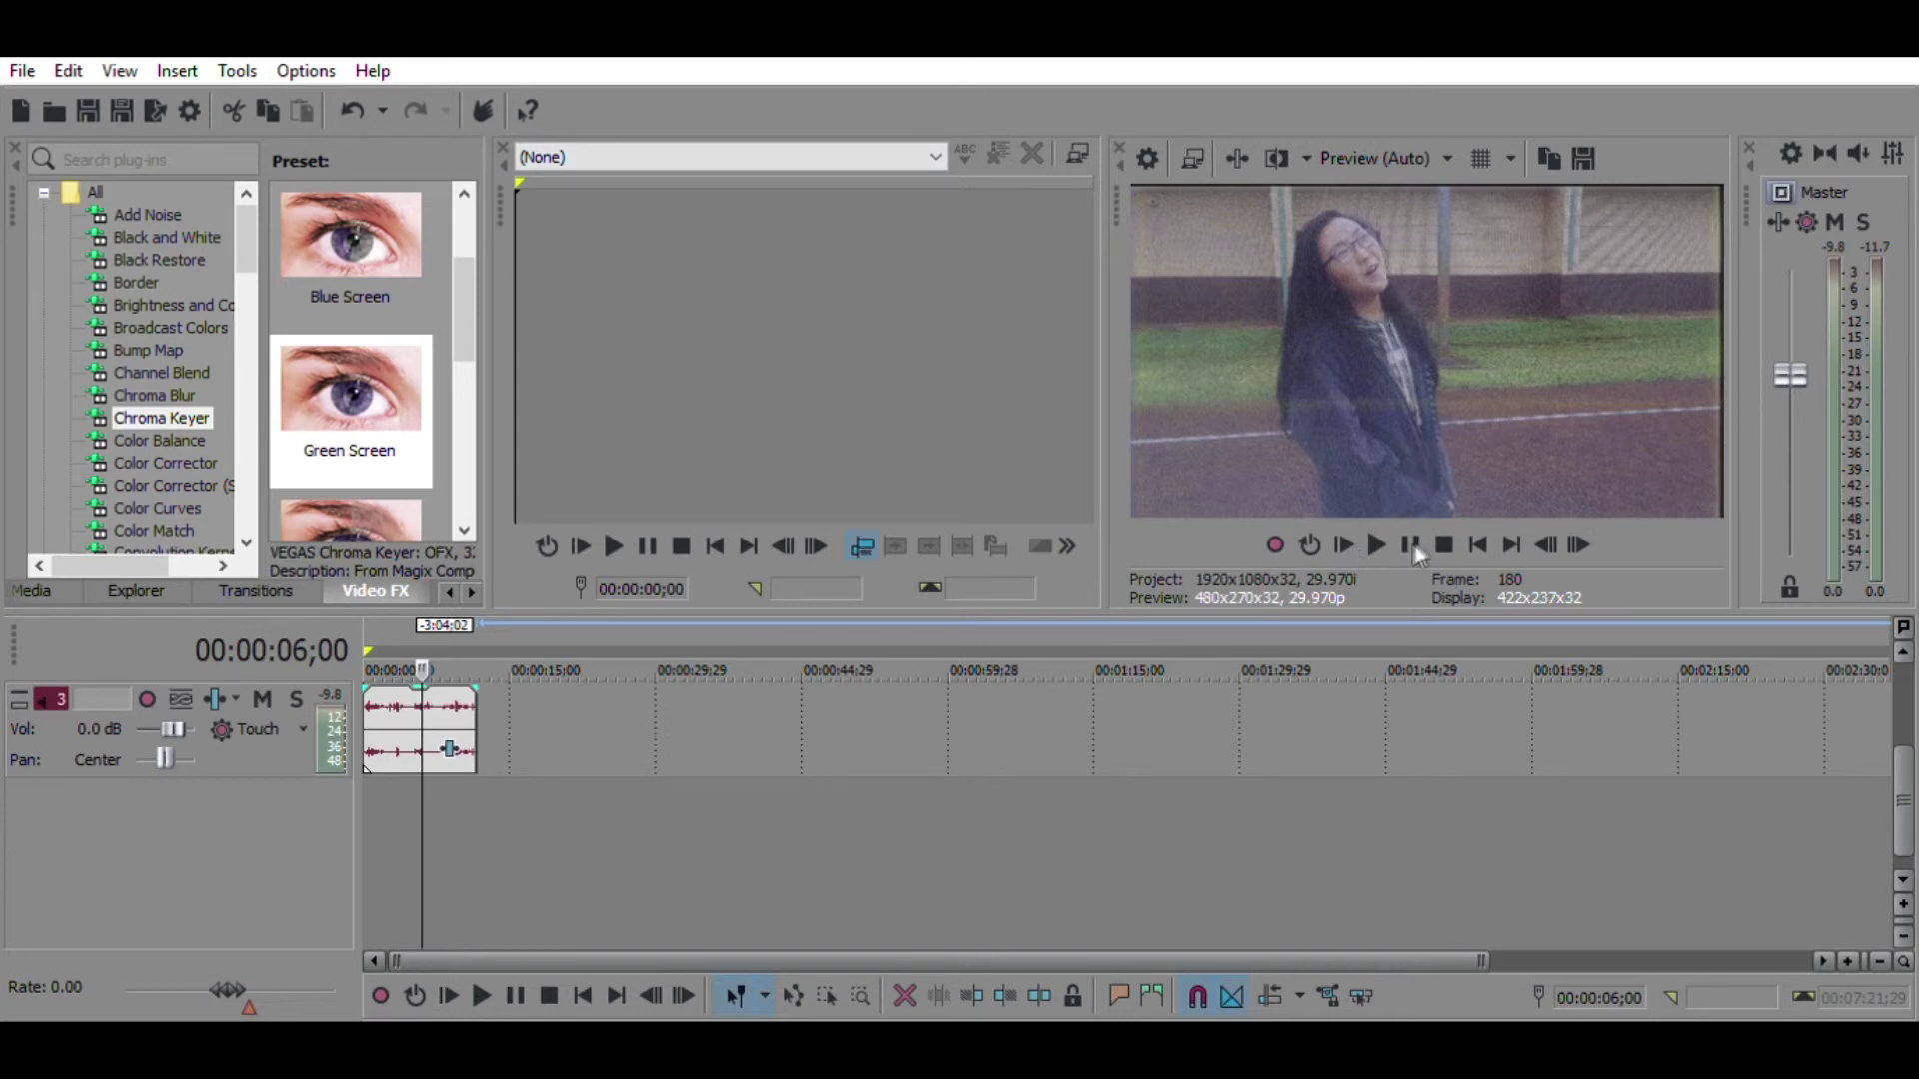
{"action": "left_click", "coordinate": [1343, 541]}
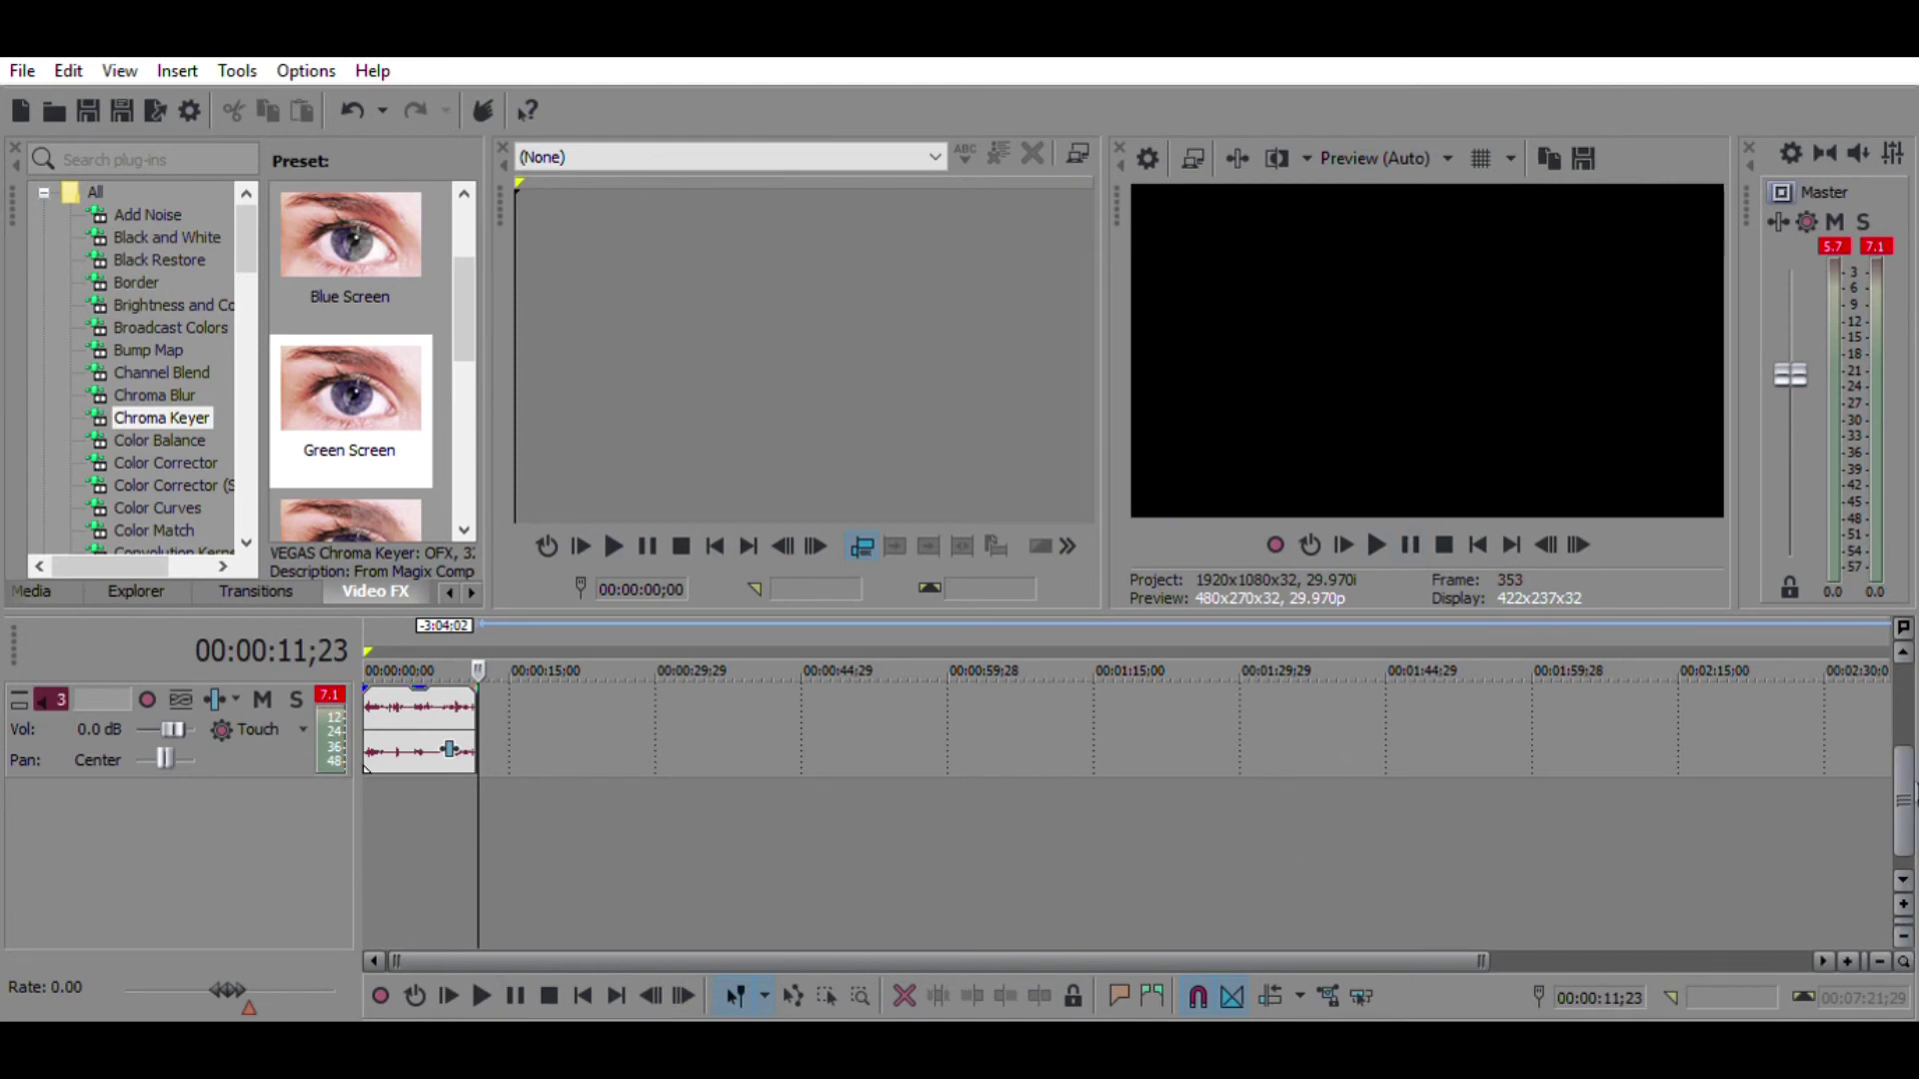
{"action": "scroll", "coordinate": [1865, 714], "scroll_direction": "up", "scroll_amount": 3}
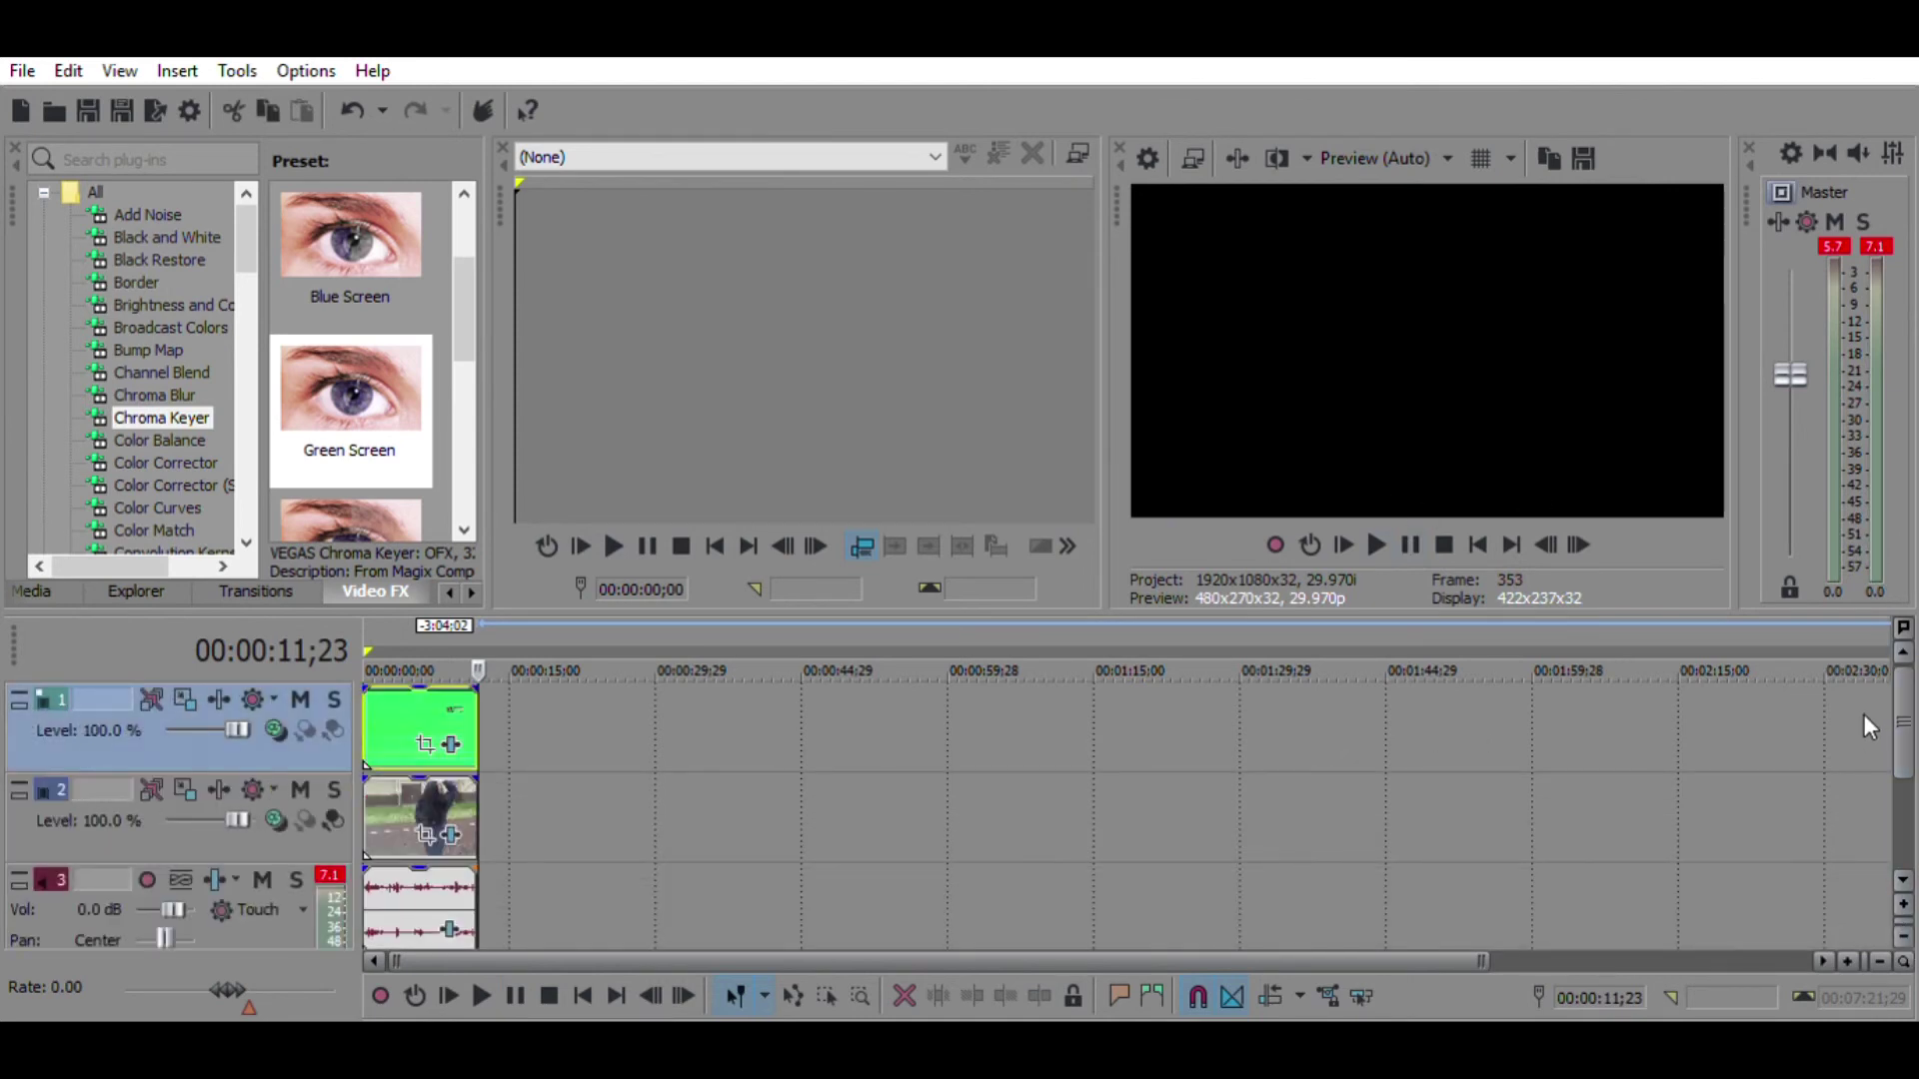